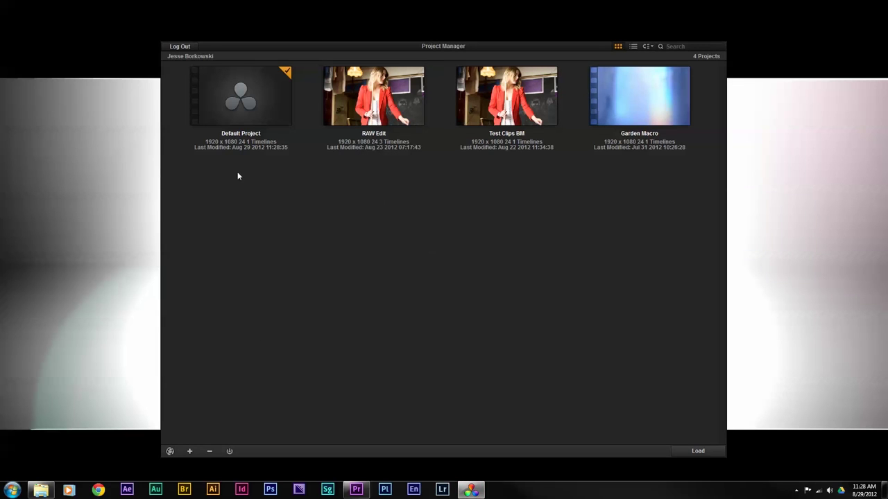
Create and open a new project named Roundtrip.
{"action": "left_click", "coordinate": [191, 452]}
{"action": "type", "text": "Roundtrip"}
{"action": "left_click", "coordinate": [506, 273]}
{"action": "double_click", "coordinate": [250, 82]}
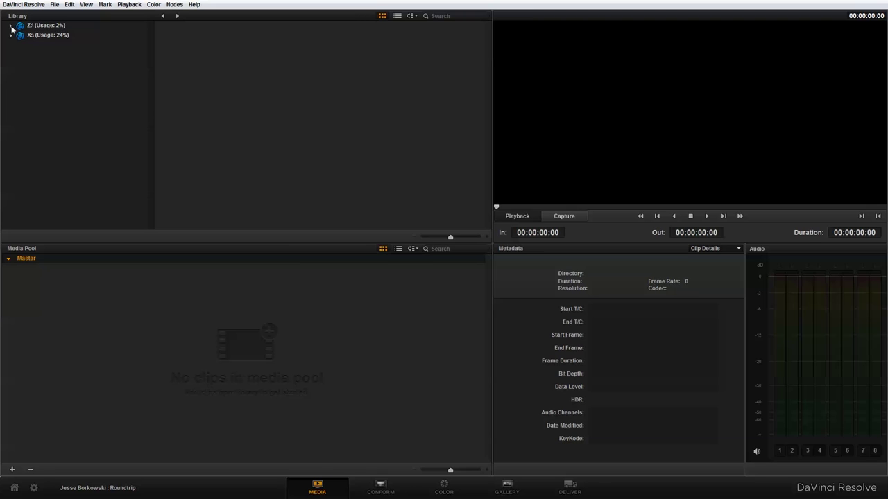
Import the Shot 1–5 folders from X:\Roundtrip\BMCC Clips into the Media Pool, then open Conform.
{"action": "left_click", "coordinate": [32, 35]}
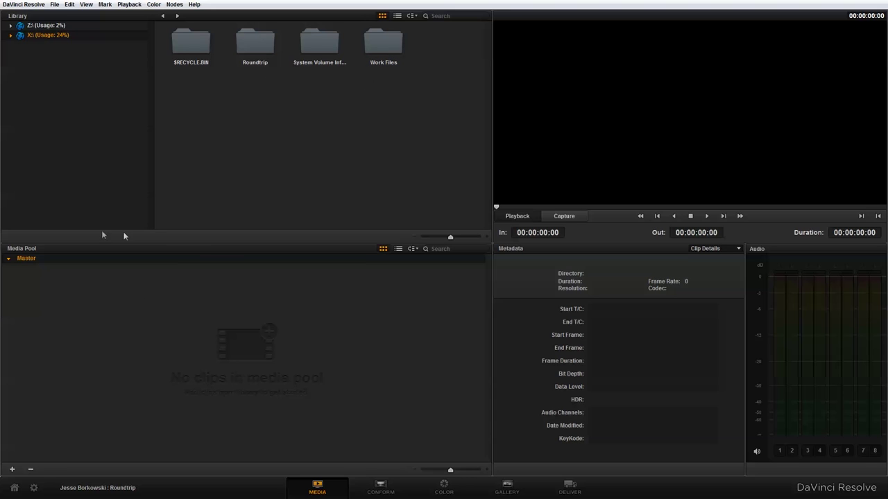
{"action": "double_click", "coordinate": [256, 38]}
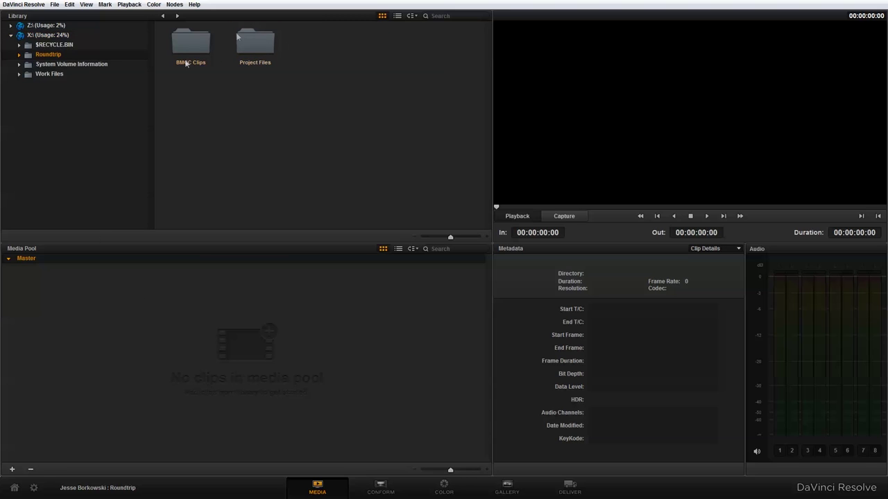
{"action": "left_click", "coordinate": [209, 38]}
{"action": "double_click", "coordinate": [209, 38]}
{"action": "left_click_drag", "start_coordinate": [444, 132], "coordinate": [187, 31]}
{"action": "left_click_drag", "start_coordinate": [211, 297], "coordinate": [165, 340]}
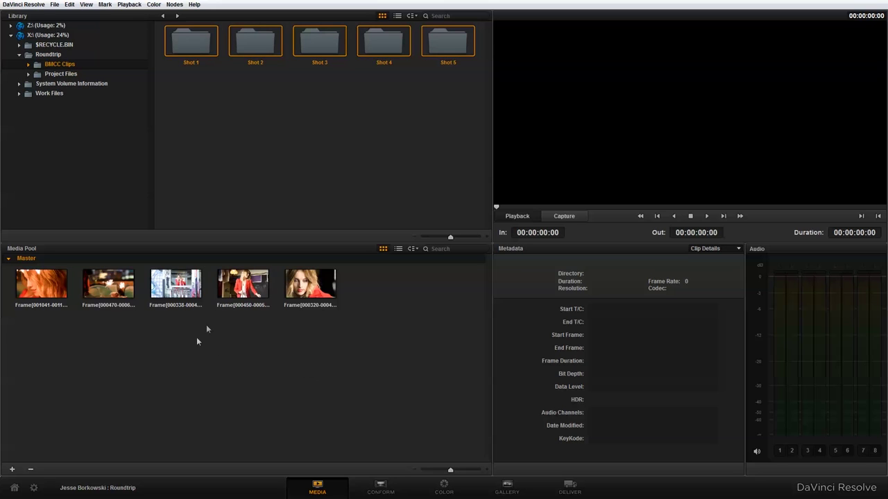
{"action": "left_click", "coordinate": [373, 490]}
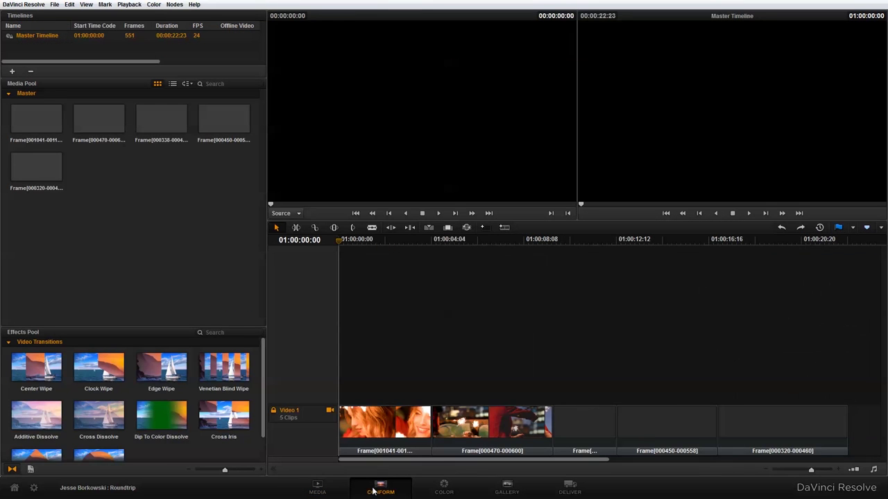
Scrub the conformed Master Timeline to about 01:00:09:02, then go to the Deliver page.
{"action": "left_click_drag", "start_coordinate": [404, 239], "coordinate": [353, 262]}
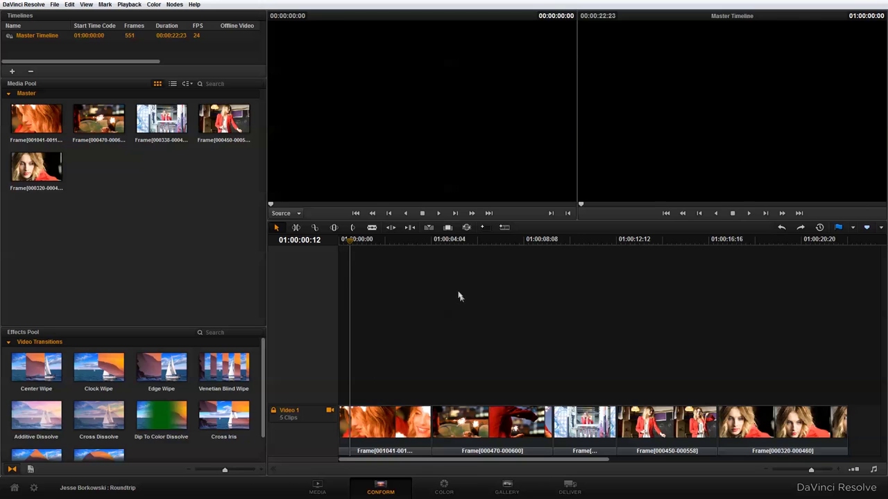
{"action": "left_click_drag", "start_coordinate": [426, 241], "coordinate": [541, 241]}
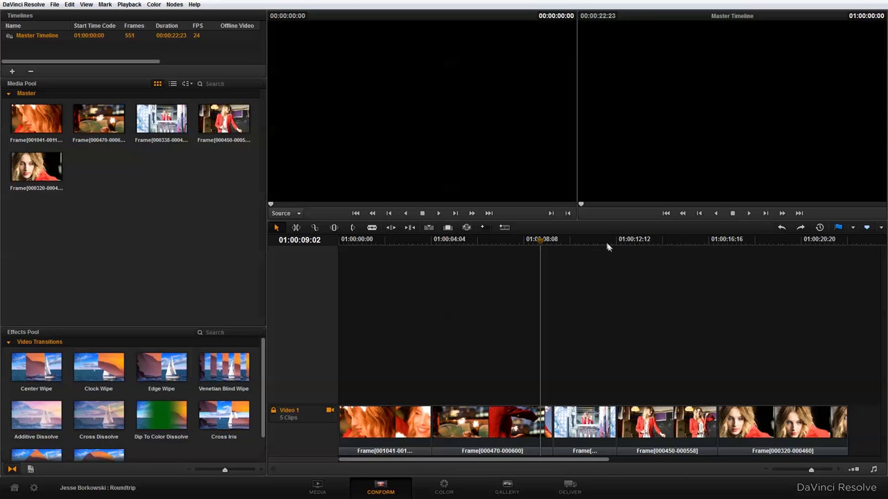
{"action": "left_click", "coordinate": [569, 487]}
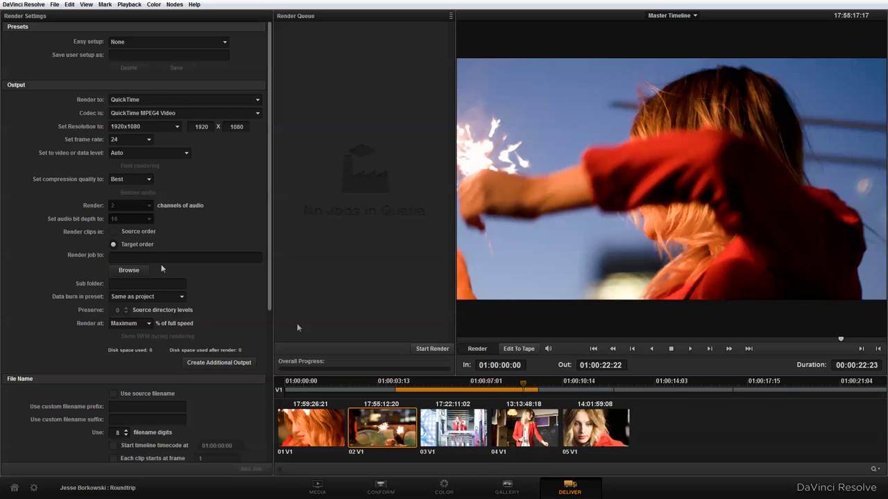
Set the render Easy setup to Export to Final Cut Pro and review its options.
{"action": "left_click", "coordinate": [224, 42]}
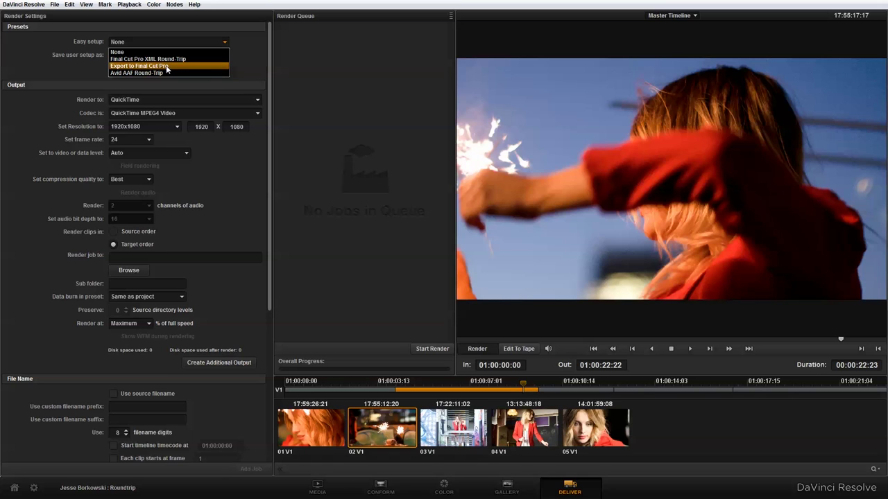
{"action": "left_click", "coordinate": [135, 68]}
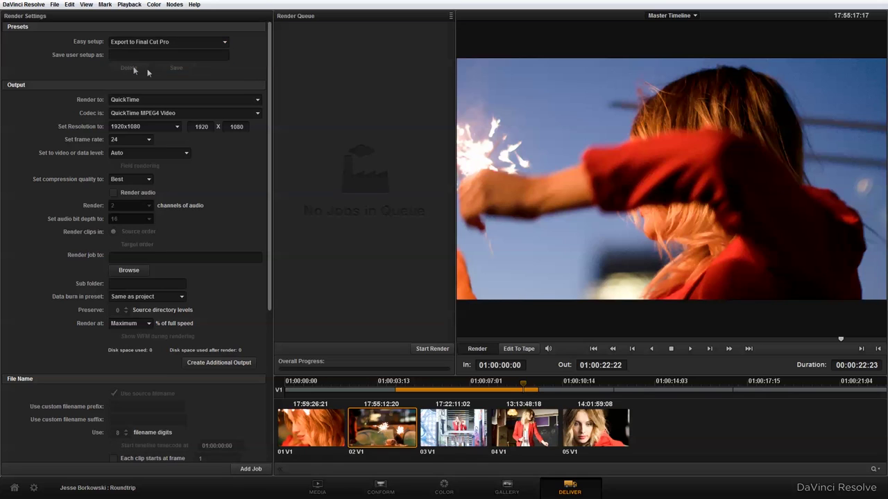
{"action": "scroll", "coordinate": [269, 63], "scroll_direction": "down", "scroll_amount": 10}
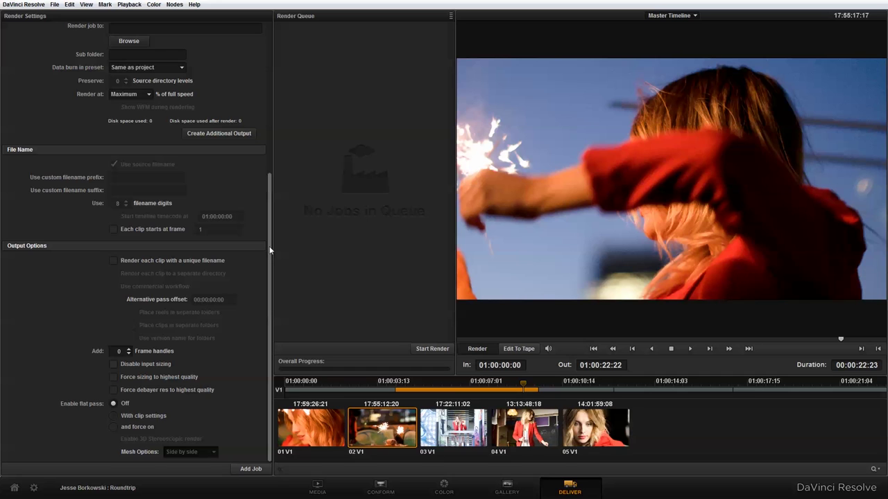
{"action": "left_click_drag", "start_coordinate": [270, 250], "coordinate": [277, 81]}
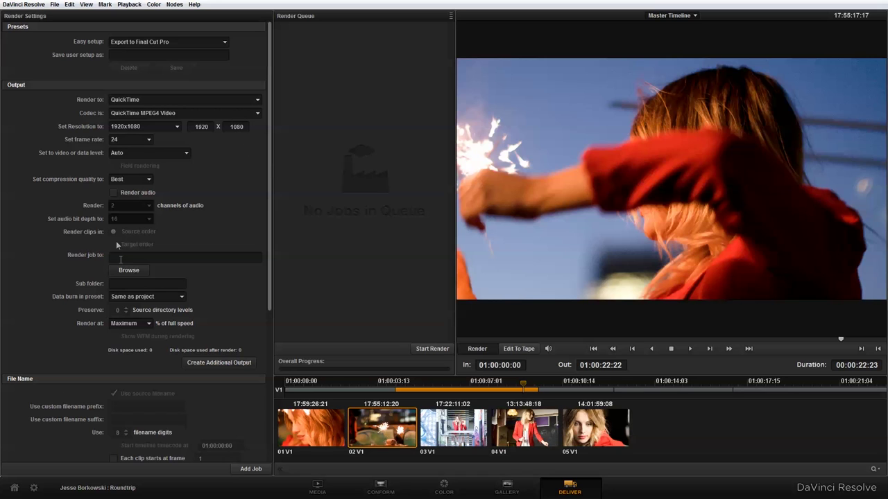
Set the render destination to X:\Roundtrip with a Proxies subfolder.
{"action": "left_click", "coordinate": [129, 269]}
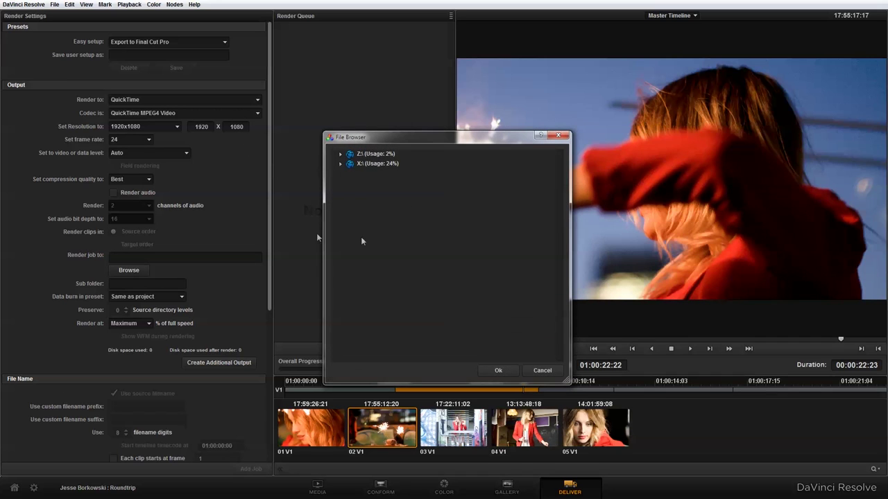
{"action": "left_click", "coordinate": [340, 164]}
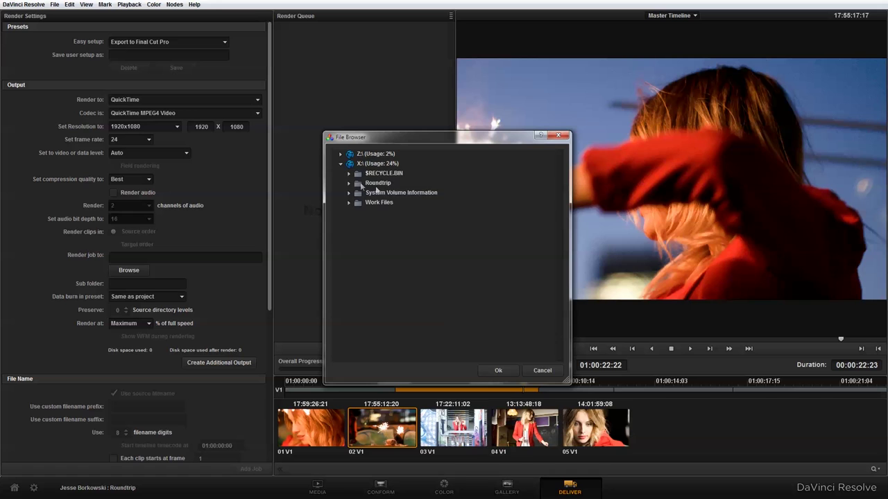
{"action": "double_click", "coordinate": [385, 183]}
{"action": "left_click", "coordinate": [503, 371]}
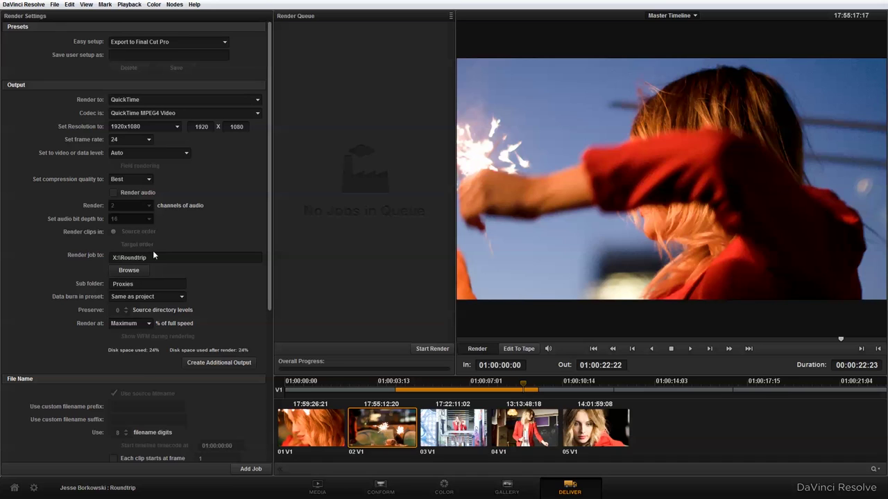
Queue and render the Master Timeline job, then switch to Premiere Pro.
{"action": "left_click", "coordinate": [247, 470]}
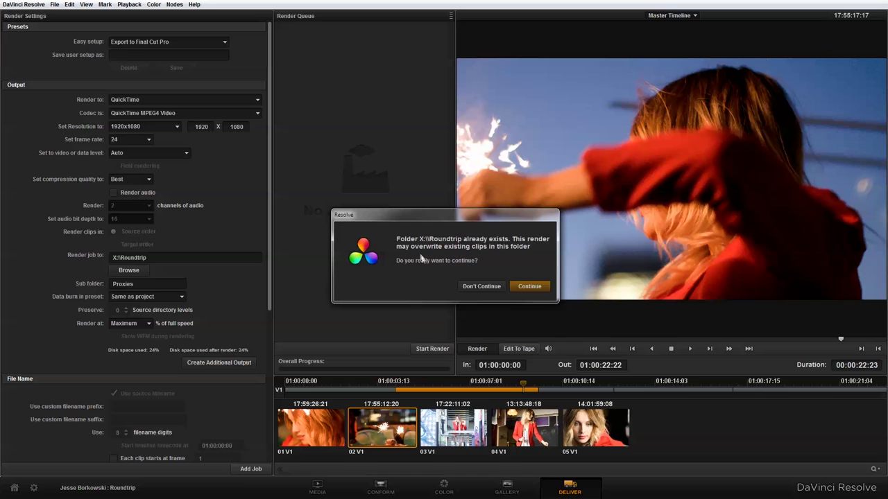
{"action": "left_click", "coordinate": [535, 286]}
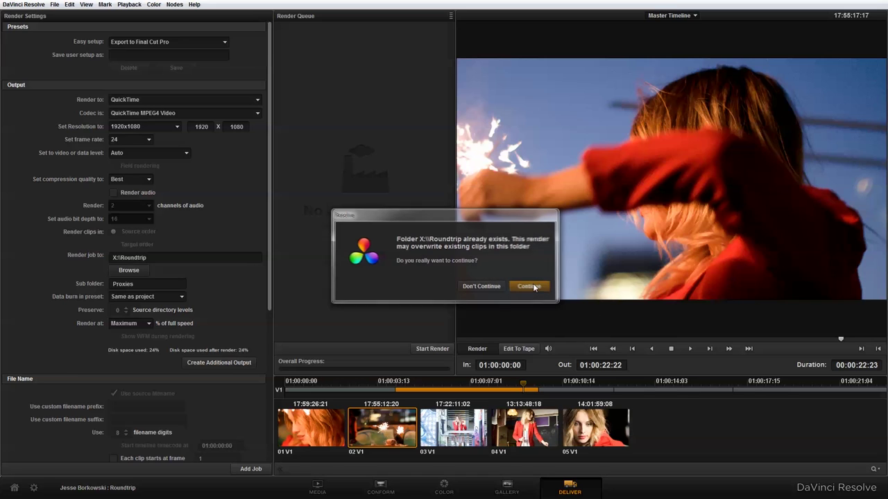
{"action": "left_click", "coordinate": [432, 349]}
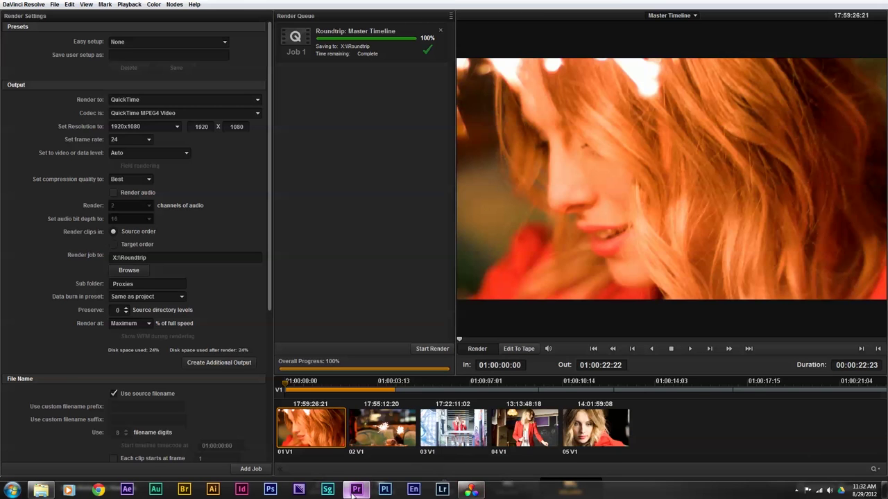
{"action": "left_click", "coordinate": [356, 489]}
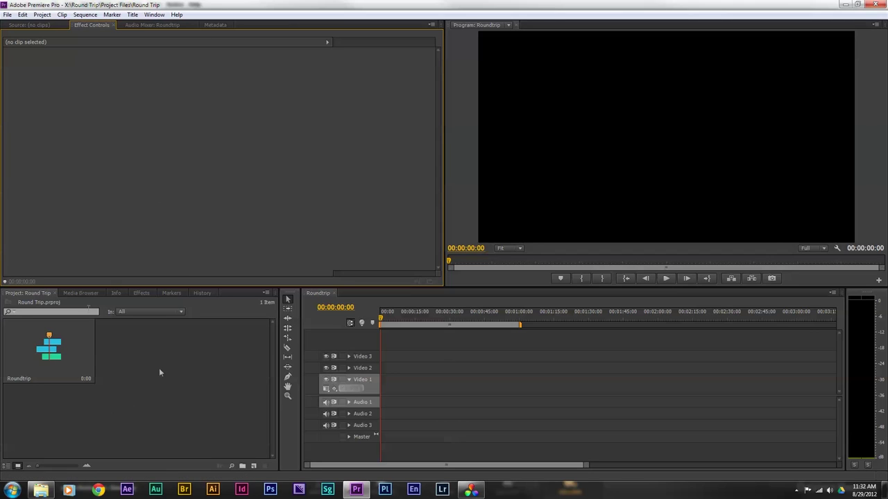
Import all five rendered Frame .mov clips from X:\Roundtrip\Proxies into the Premiere project.
{"action": "right_click", "coordinate": [180, 365]}
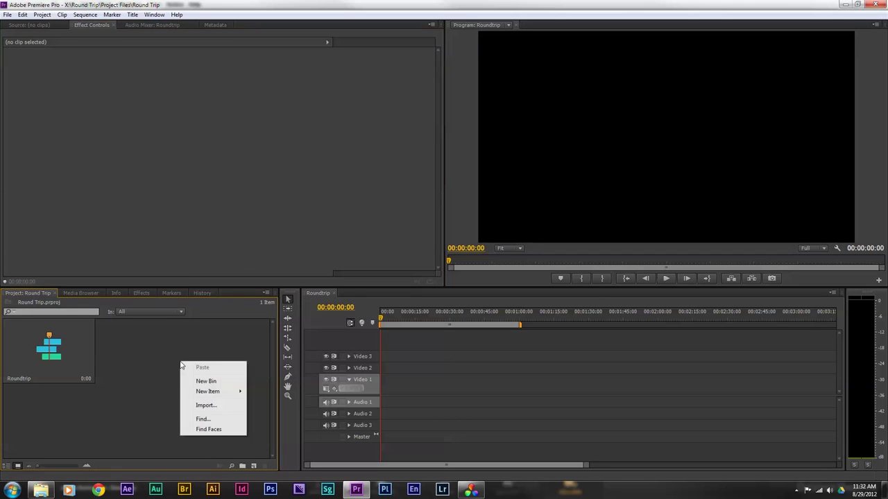
{"action": "left_click", "coordinate": [207, 405]}
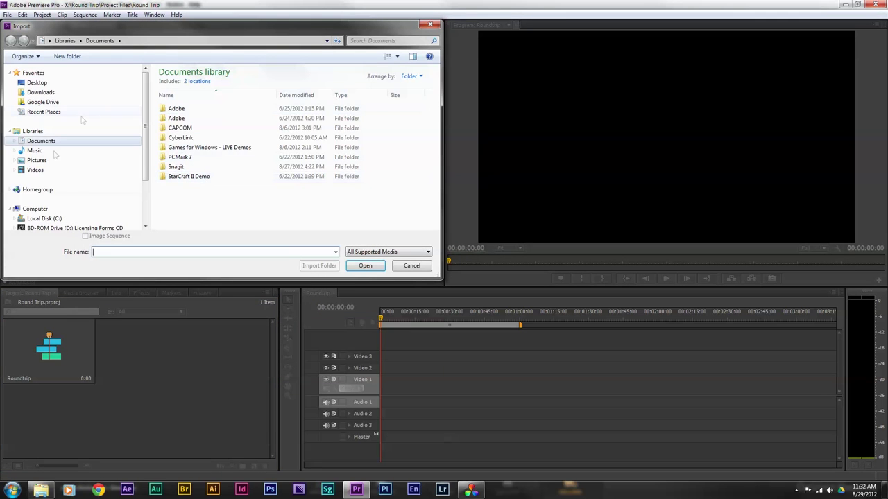
{"action": "scroll", "coordinate": [76, 173], "scroll_direction": "down", "scroll_amount": 3}
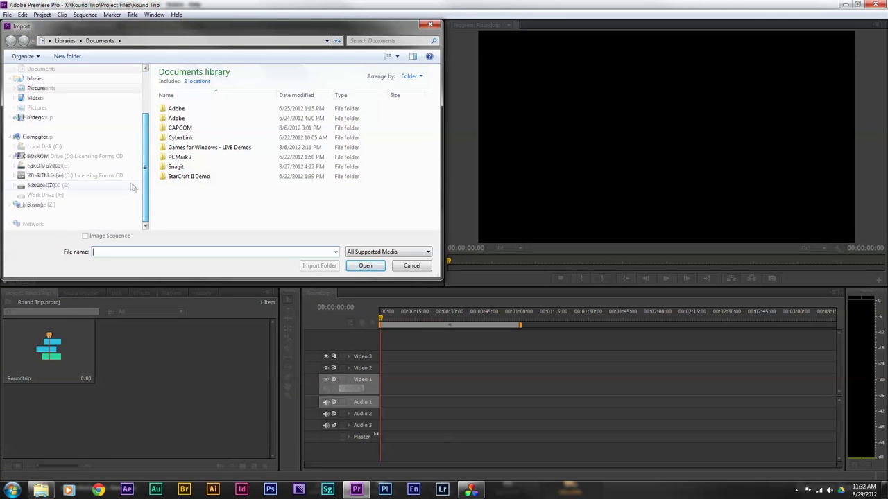
{"action": "left_click", "coordinate": [60, 195]}
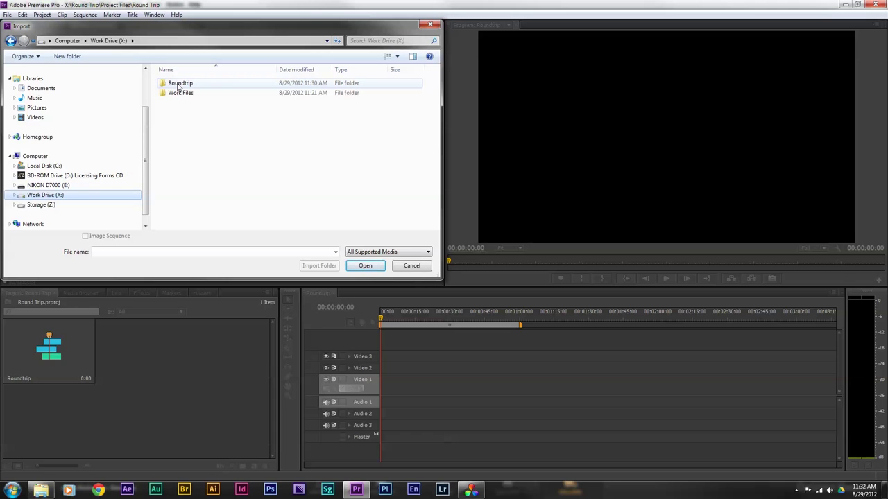
{"action": "double_click", "coordinate": [178, 85]}
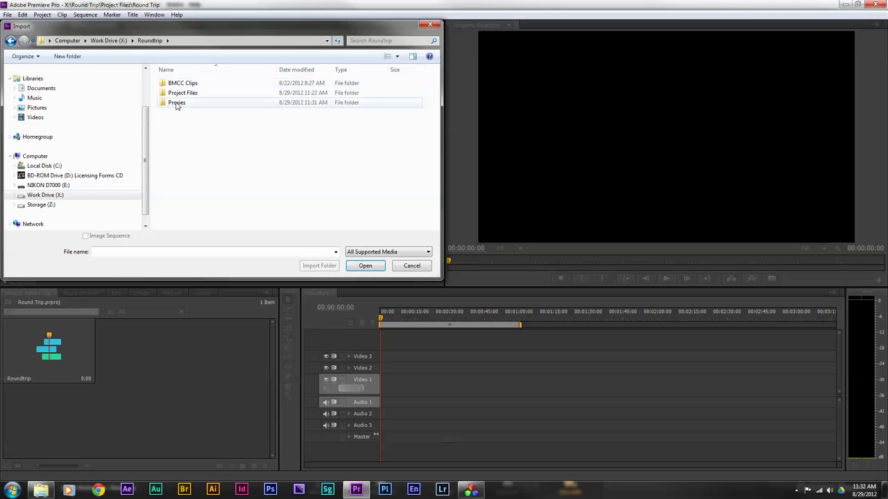
{"action": "double_click", "coordinate": [165, 103]}
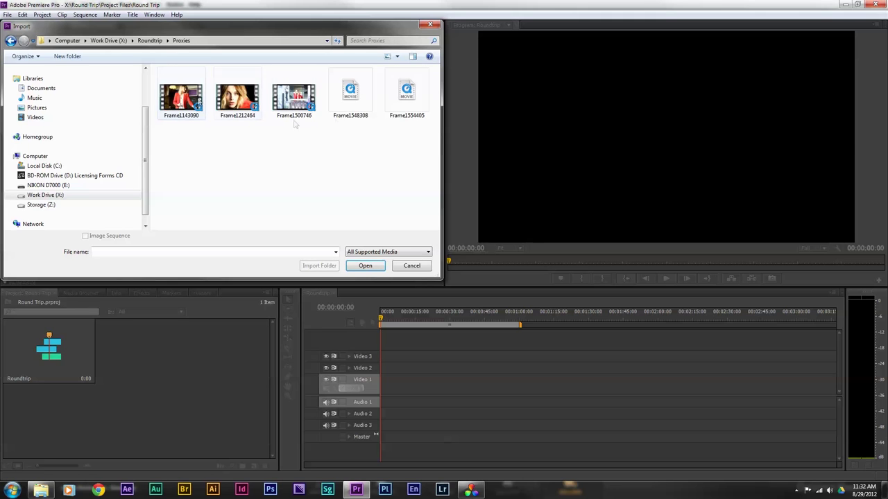
{"action": "left_click", "coordinate": [402, 98]}
{"action": "left_click", "coordinate": [178, 101], "text": "shift"}
{"action": "left_click", "coordinate": [365, 266]}
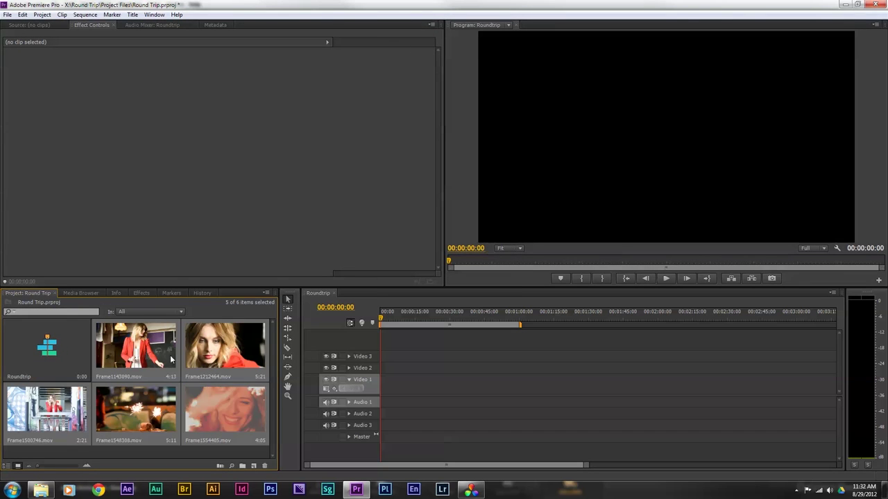
Place the five proxy clips at the start of Video 2 and zoom in on them.
{"action": "left_click_drag", "start_coordinate": [143, 340], "coordinate": [386, 371]}
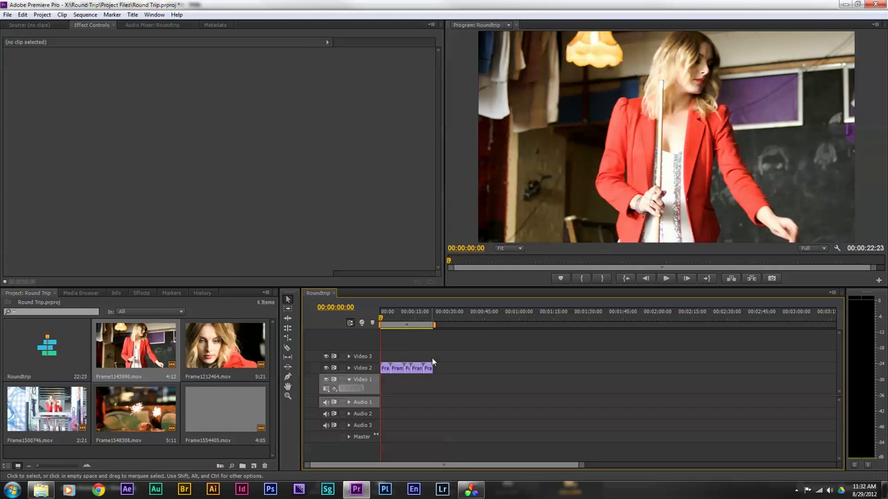
{"action": "key", "text": "z"}
{"action": "left_click", "coordinate": [425, 378]}
{"action": "left_click", "coordinate": [444, 372]}
{"action": "left_click", "coordinate": [465, 367]}
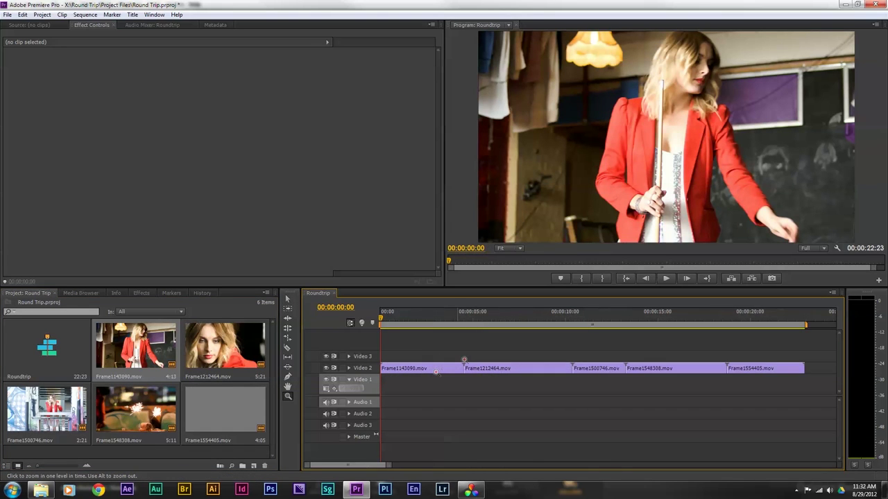
Split each of the five clips partway through with the Razor tool.
{"action": "key", "text": "c"}
{"action": "left_click", "coordinate": [429, 368]}
{"action": "left_click", "coordinate": [516, 368]}
{"action": "left_click", "coordinate": [602, 368]}
{"action": "left_click", "coordinate": [664, 369]}
{"action": "left_click", "coordinate": [769, 369]}
Move Frame1554405, Frame1212464 and Frame1548308 pieces onto Video 3, then save the project.
{"action": "key", "text": "v"}
{"action": "left_click_drag", "start_coordinate": [783, 368], "coordinate": [395, 357]}
{"action": "left_click_drag", "start_coordinate": [477, 368], "coordinate": [759, 356]}
{"action": "left_click_drag", "start_coordinate": [679, 368], "coordinate": [496, 317]}
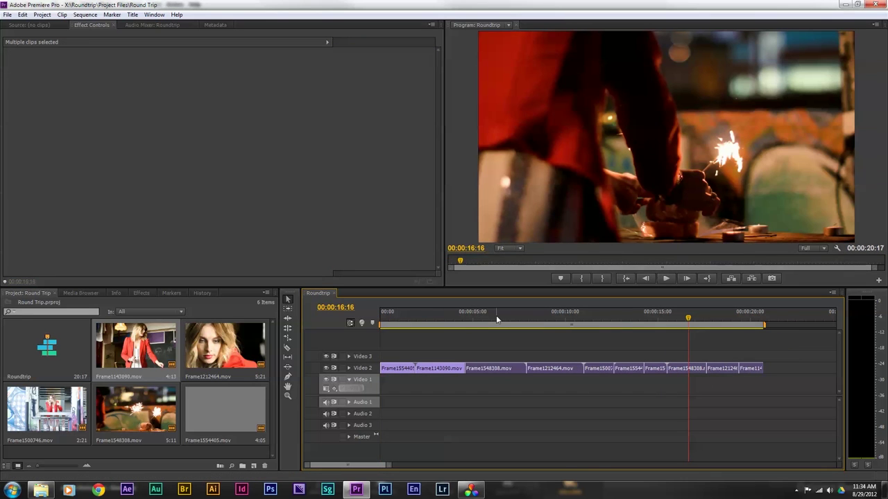
{"action": "left_click", "coordinate": [7, 14]}
{"action": "left_click", "coordinate": [32, 90]}
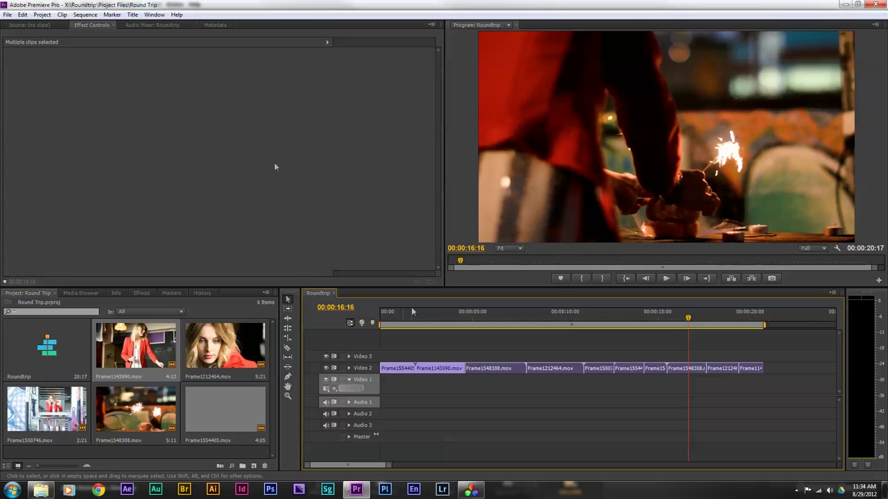
Export the sequence as Final Cut Pro XML named 'Roundtrip to Resolve'.
{"action": "left_click", "coordinate": [7, 15]}
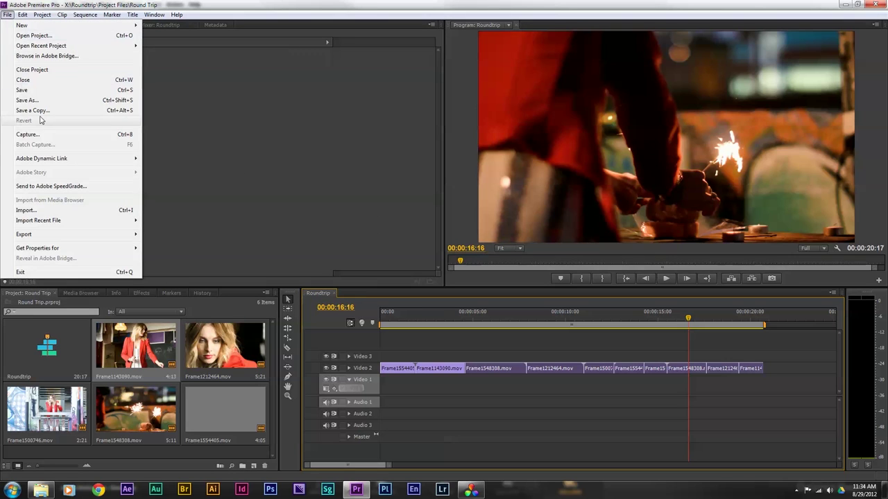
{"action": "mouse_move", "coordinate": [70, 237]}
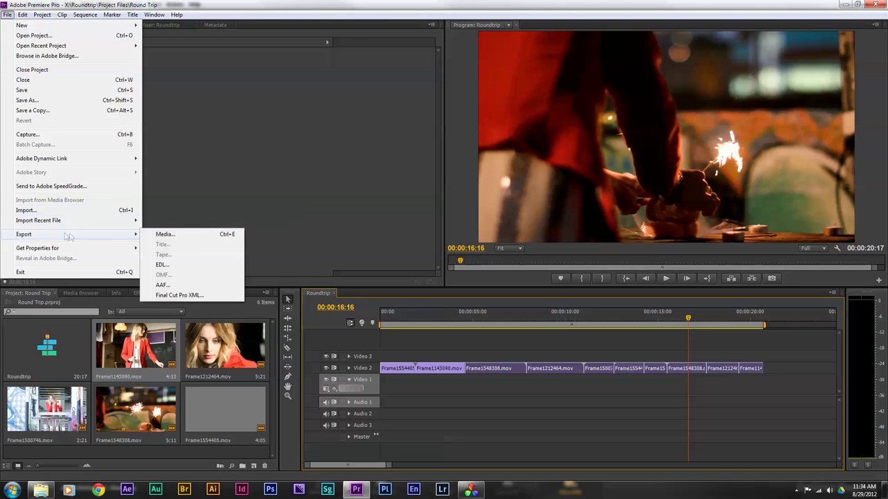
{"action": "left_click", "coordinate": [179, 296]}
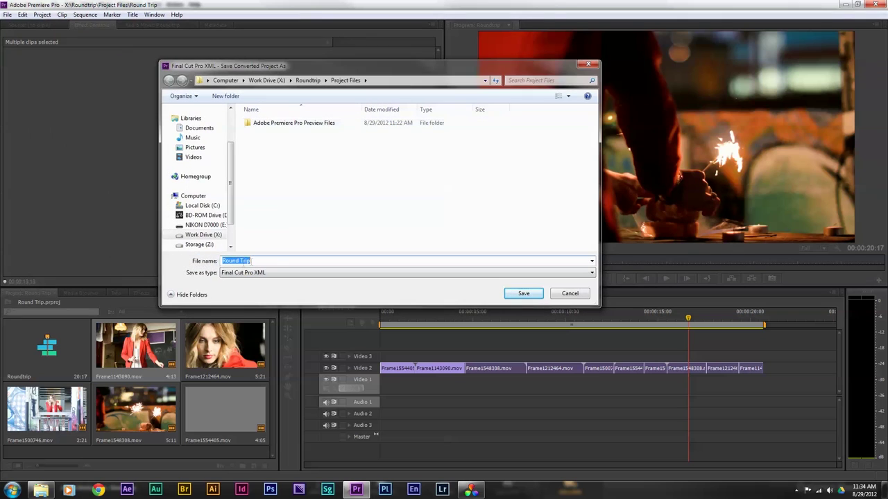
{"action": "left_click", "coordinate": [270, 260]}
{"action": "key", "text": "BackSpace"}
{"action": "key", "text": "BackSpace"}
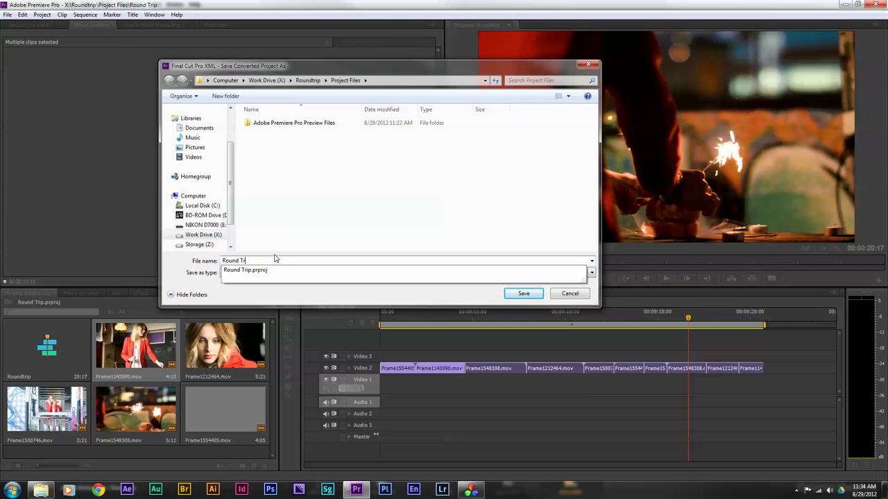
{"action": "type", "text": "trip"}
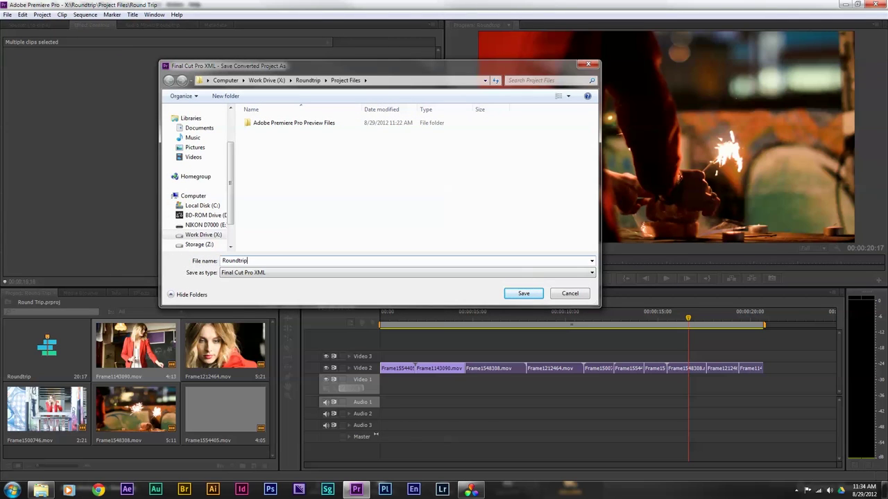
{"action": "type", "text": " to Resolve"}
Save the XML in X:\Roundtrip\Project Files and return to DaVinci Resolve.
{"action": "left_click", "coordinate": [211, 236]}
{"action": "double_click", "coordinate": [265, 123]}
{"action": "double_click", "coordinate": [268, 132]}
{"action": "left_click", "coordinate": [539, 295]}
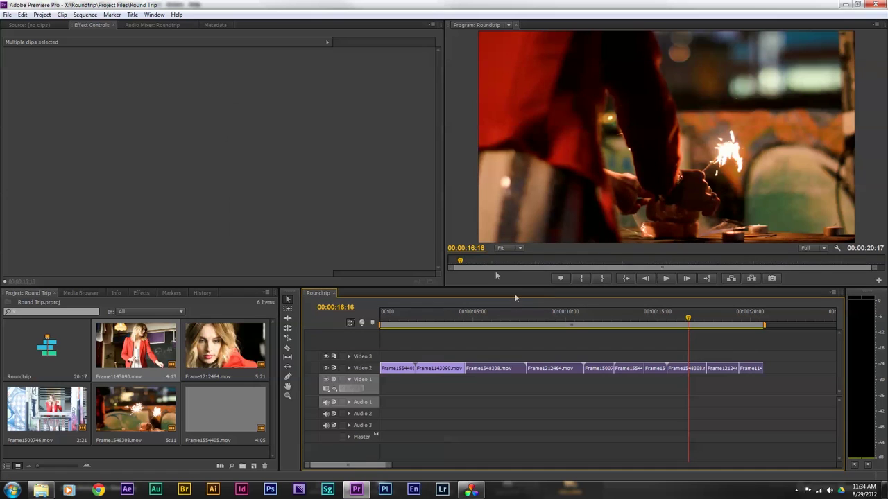
{"action": "left_click", "coordinate": [472, 491]}
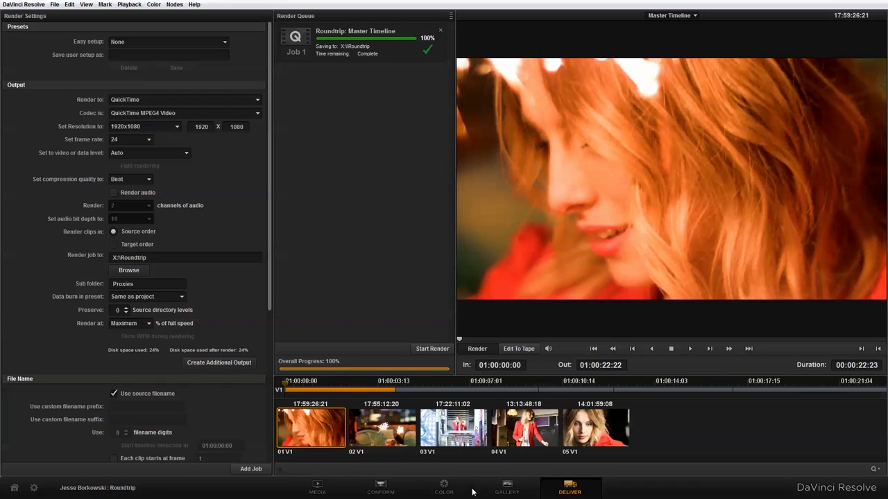
On the Conform page, choose Roundtrip to Resolve.xml from X:\Roundtrip\Project Files for import.
{"action": "left_click", "coordinate": [381, 488]}
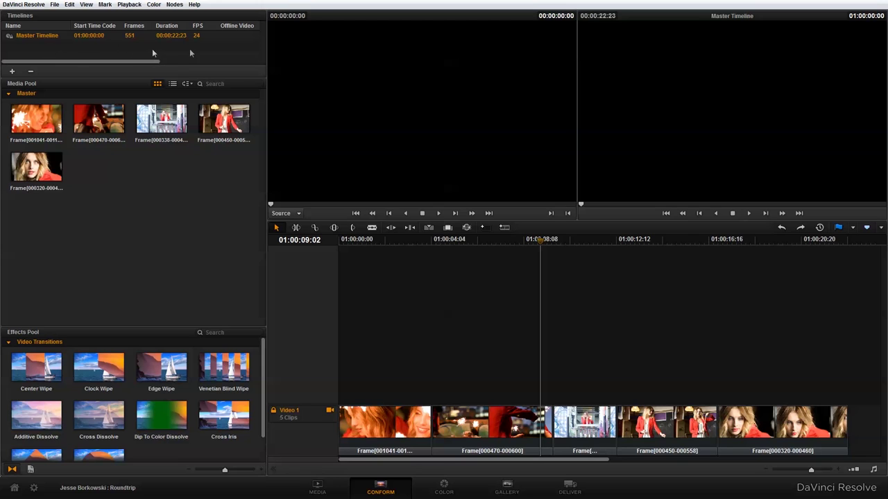
{"action": "left_click", "coordinate": [58, 5]}
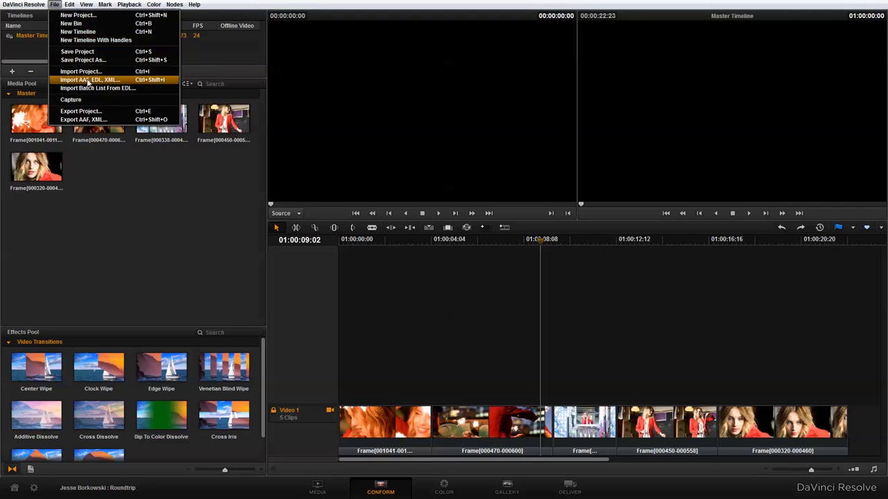
{"action": "left_click", "coordinate": [111, 81]}
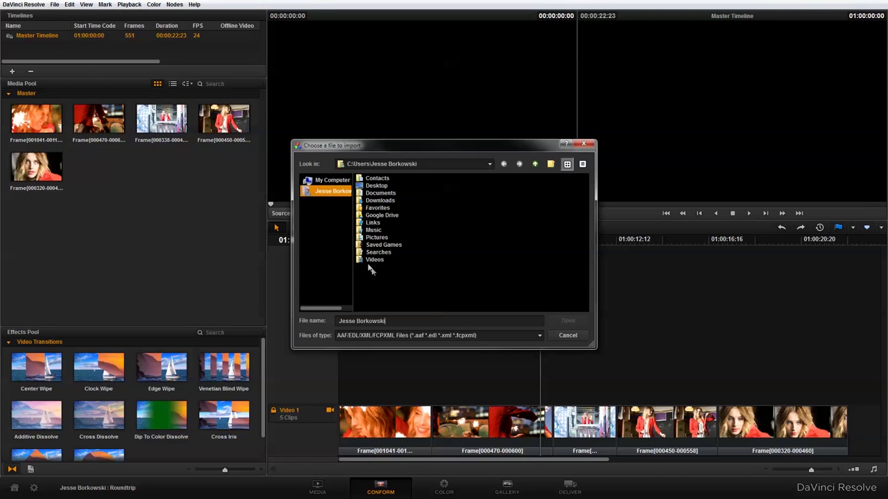
{"action": "left_click", "coordinate": [327, 180]}
{"action": "double_click", "coordinate": [383, 200]}
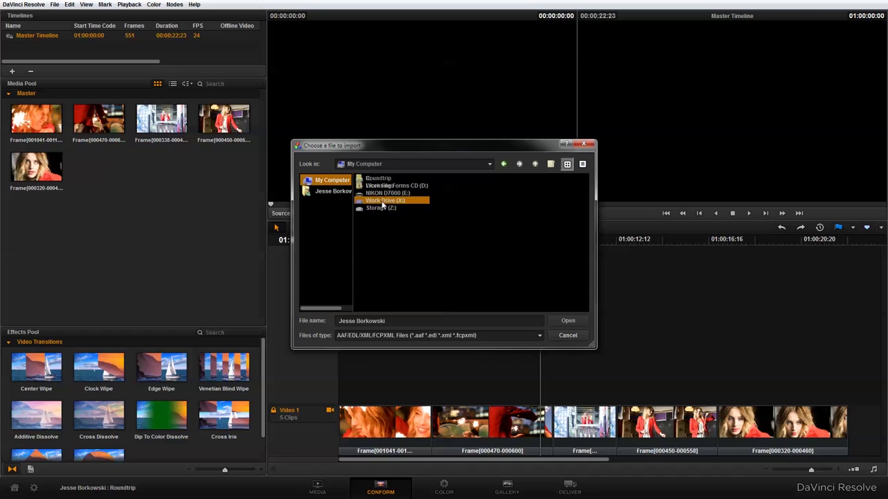
{"action": "double_click", "coordinate": [380, 179]}
{"action": "double_click", "coordinate": [383, 186]}
{"action": "left_click", "coordinate": [398, 186]}
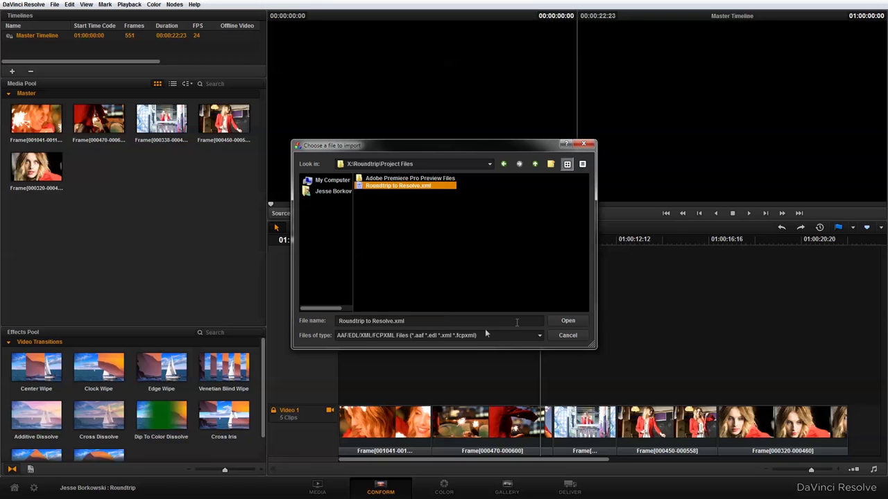
{"action": "left_click", "coordinate": [572, 322]}
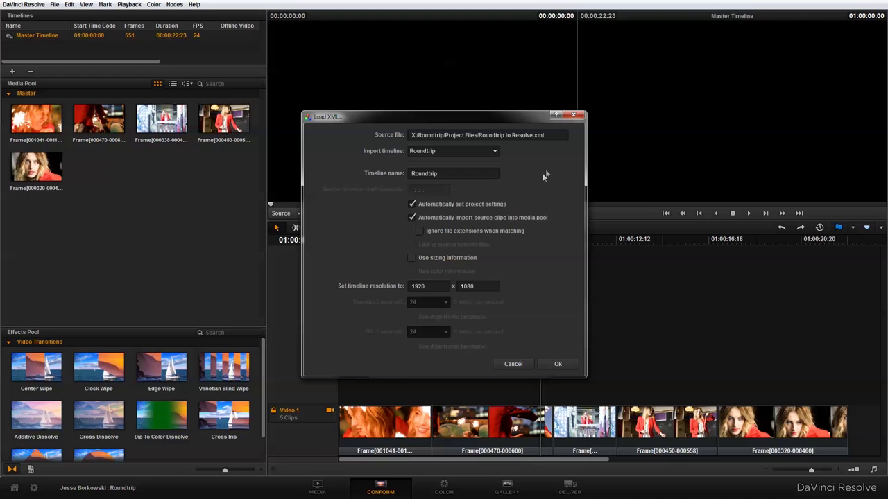
Load the XML without auto-importing source clips, compare timelines, and park at 00:00:02:10.
{"action": "left_click", "coordinate": [412, 218]}
{"action": "left_click", "coordinate": [559, 364]}
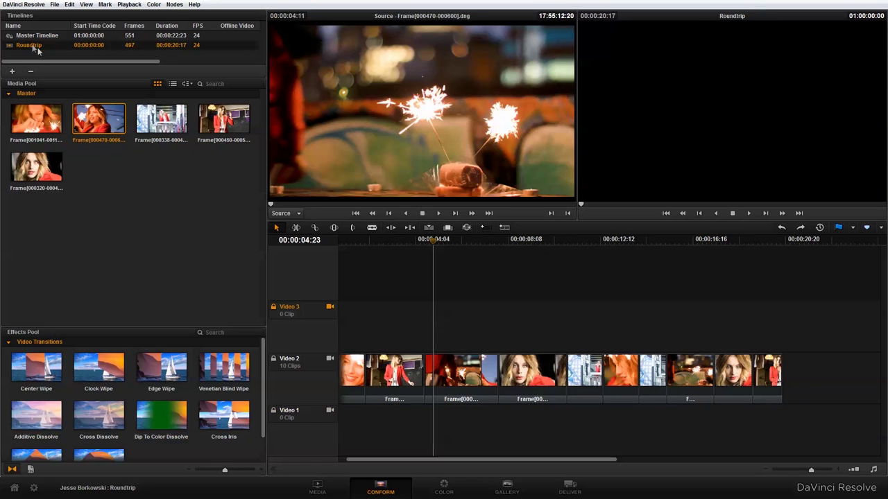
{"action": "left_click", "coordinate": [71, 38]}
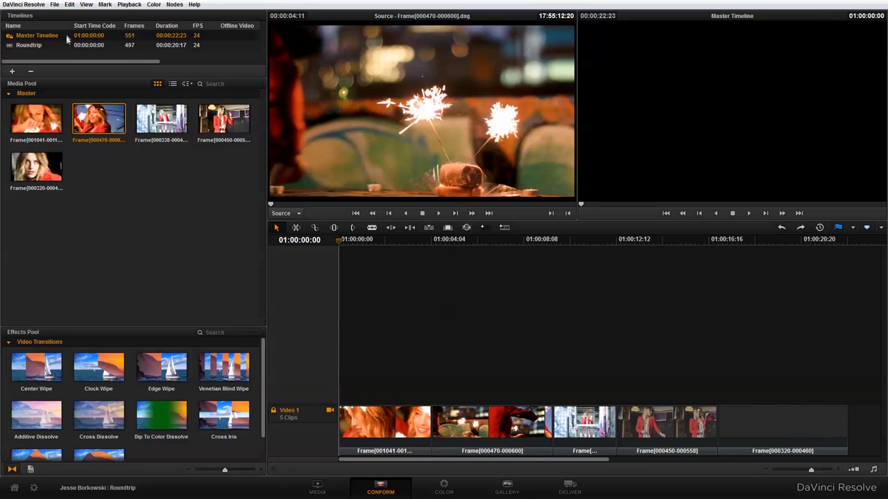
{"action": "left_click", "coordinate": [67, 45]}
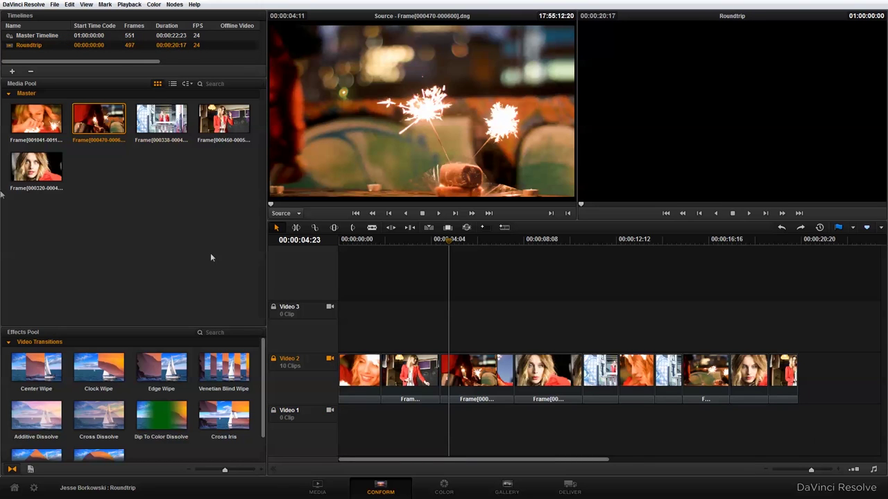
{"action": "left_click", "coordinate": [392, 240]}
On the Color page, tint clip 02 warmer with an Offset of 31.54/21.93/35.82.
{"action": "left_click", "coordinate": [428, 383]}
{"action": "left_click", "coordinate": [459, 491]}
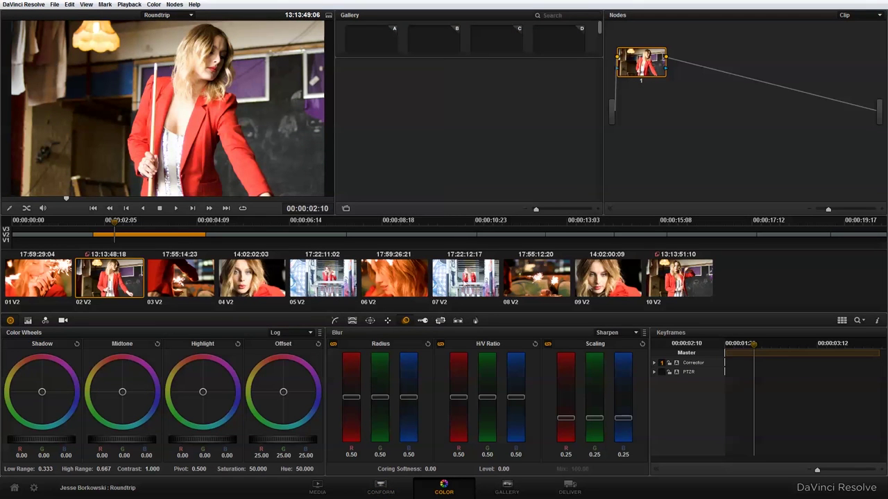
{"action": "left_click", "coordinate": [685, 234]}
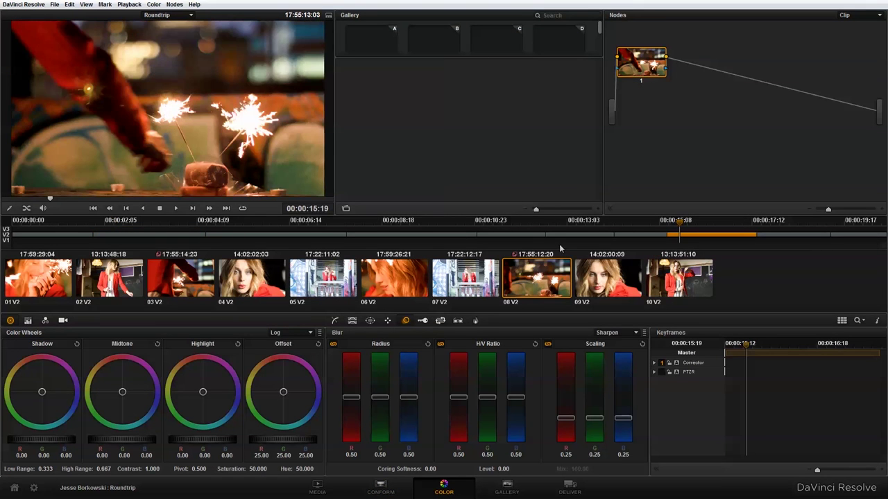
{"action": "left_click", "coordinate": [464, 278]}
{"action": "key", "text": "Up"}
{"action": "key", "text": "Up"}
{"action": "key", "text": "Up"}
{"action": "key", "text": "Up"}
{"action": "key", "text": "Up"}
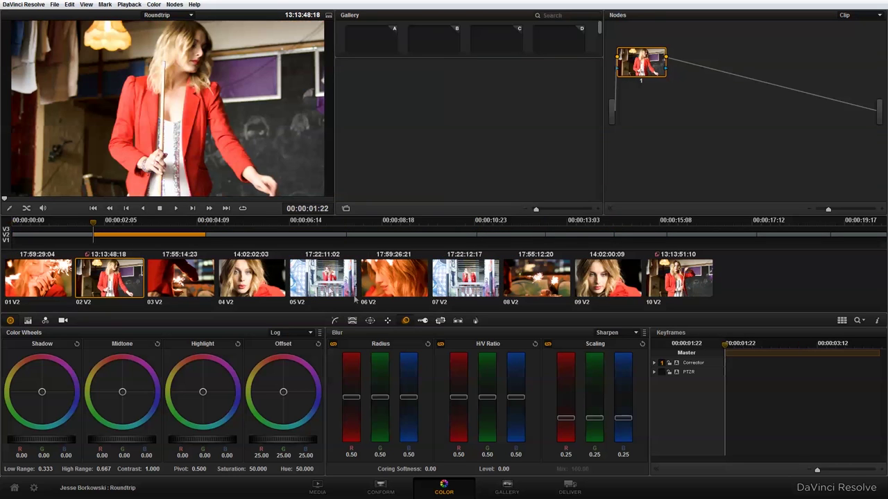
{"action": "left_click_drag", "start_coordinate": [283, 392], "coordinate": [338, 359]}
Step through the graded clips through clip 10, then go to Deliver.
{"action": "key", "text": "Down"}
{"action": "key", "text": "Down"}
{"action": "key", "text": "Down"}
{"action": "key", "text": "Down"}
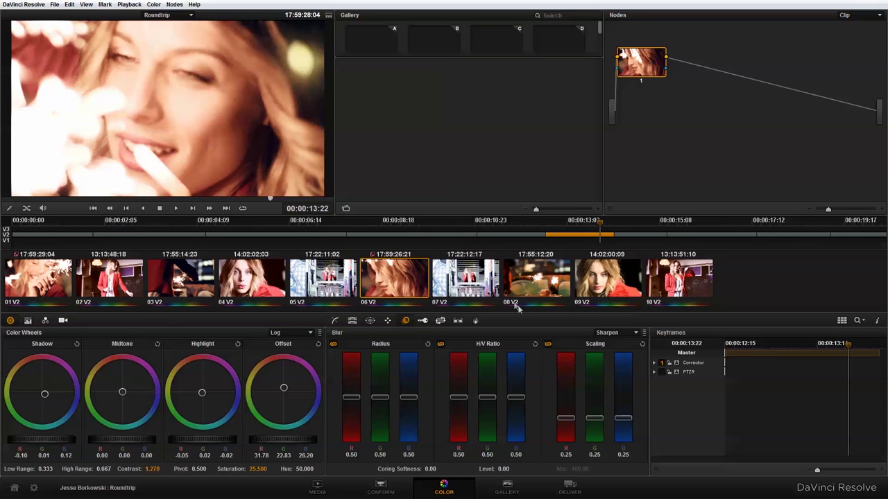
{"action": "key", "text": "Up"}
{"action": "key", "text": "Up"}
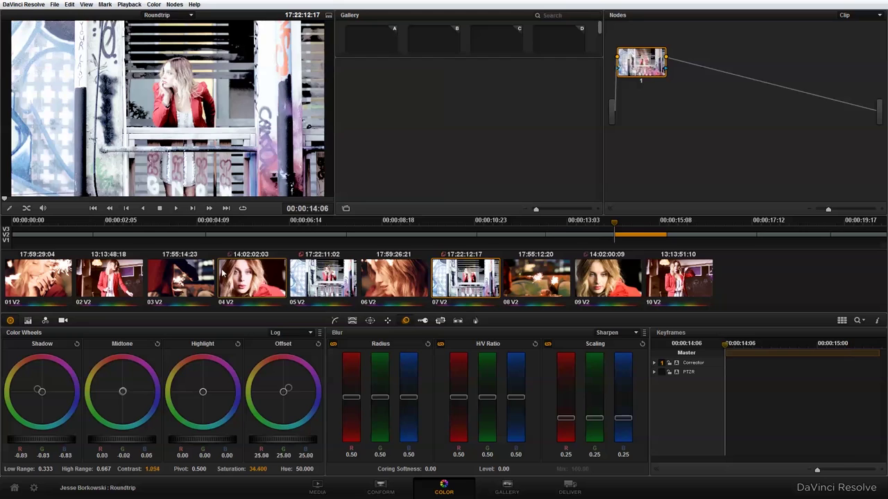
{"action": "key", "text": "Up"}
{"action": "key", "text": "Up"}
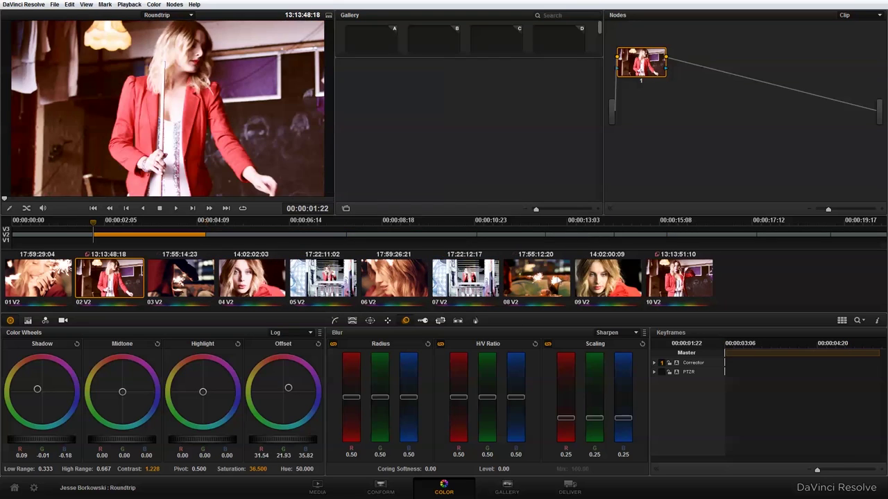
{"action": "left_click", "coordinate": [536, 278]}
{"action": "key", "text": "Down"}
{"action": "key", "text": "Down"}
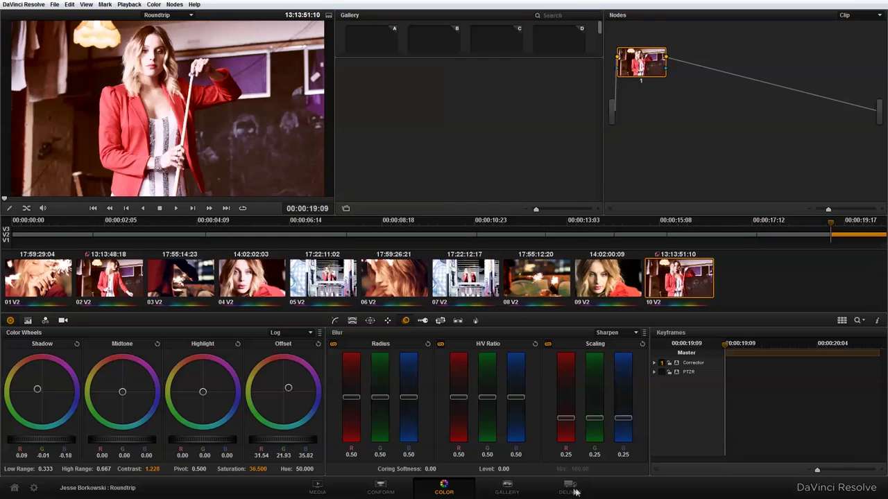
{"action": "left_click", "coordinate": [570, 489]}
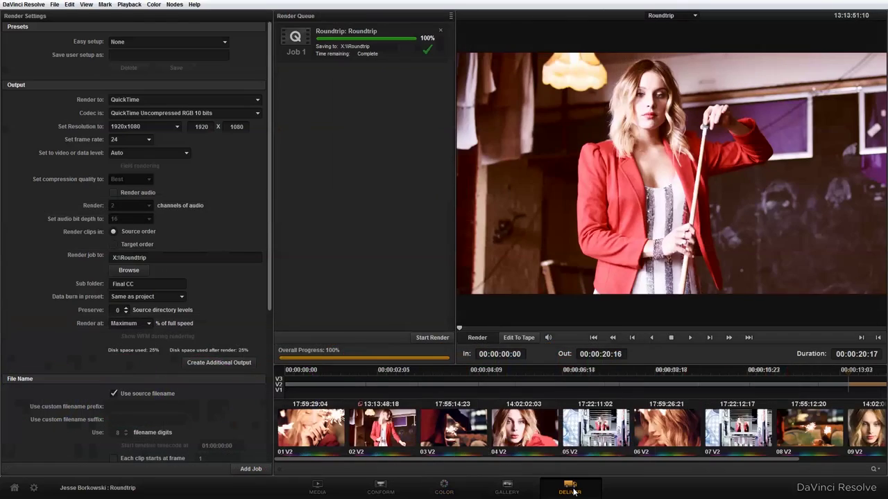
Clear the render queue, apply the Final Cut Pro XML Round-Trip preset, and check the Final CC subfolder.
{"action": "left_click", "coordinate": [439, 31]}
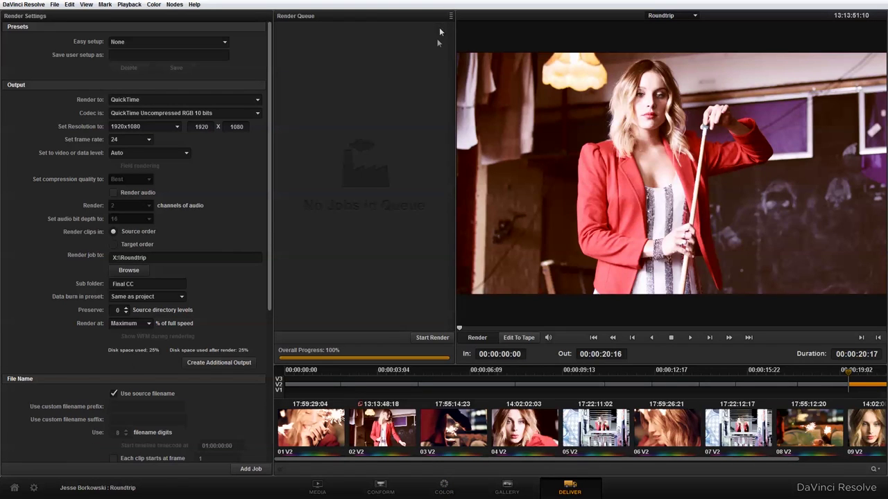
{"action": "left_click", "coordinate": [208, 43]}
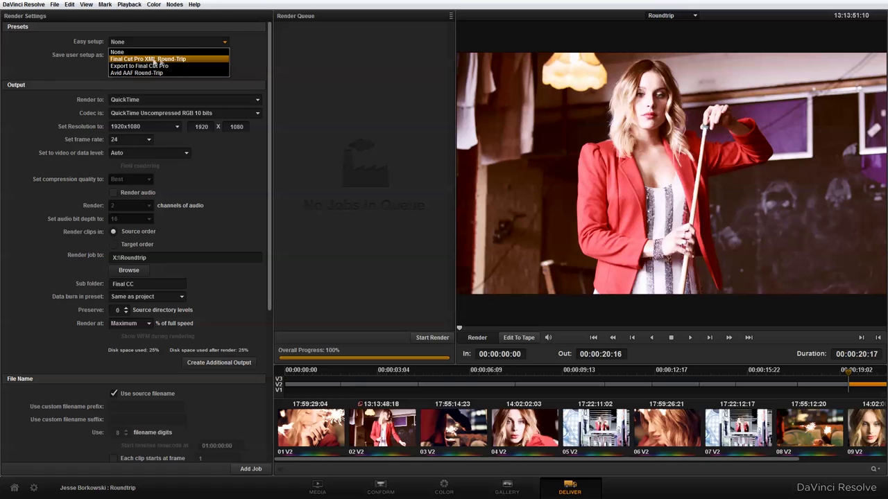
{"action": "left_click", "coordinate": [174, 60]}
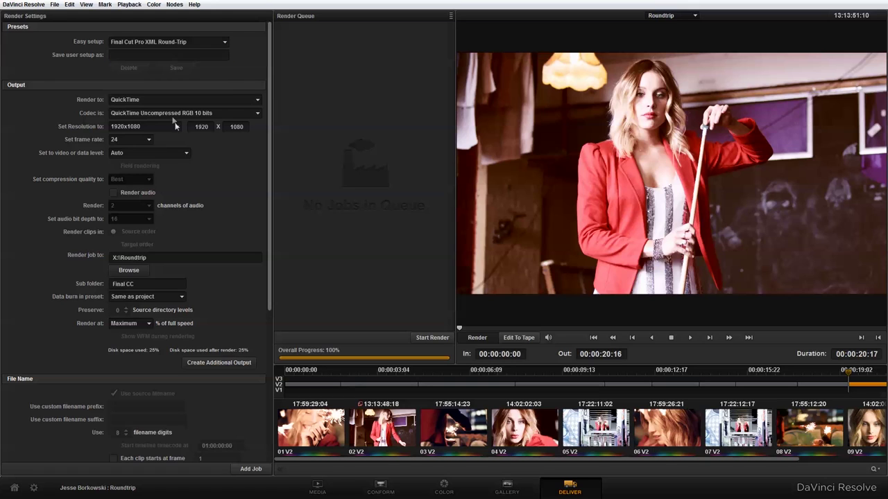
{"action": "scroll", "coordinate": [182, 192], "scroll_direction": "down", "scroll_amount": 2}
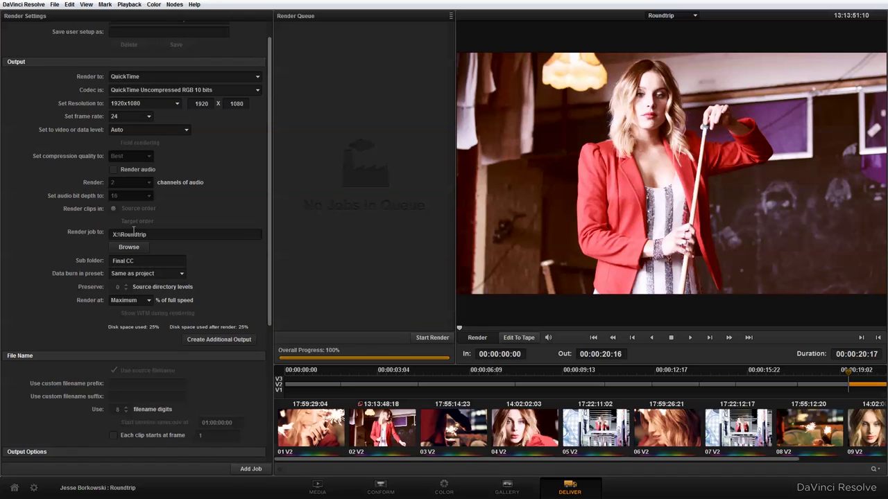
{"action": "left_click_drag", "start_coordinate": [141, 264], "coordinate": [94, 260]}
{"action": "left_click_drag", "start_coordinate": [269, 237], "coordinate": [254, 379]}
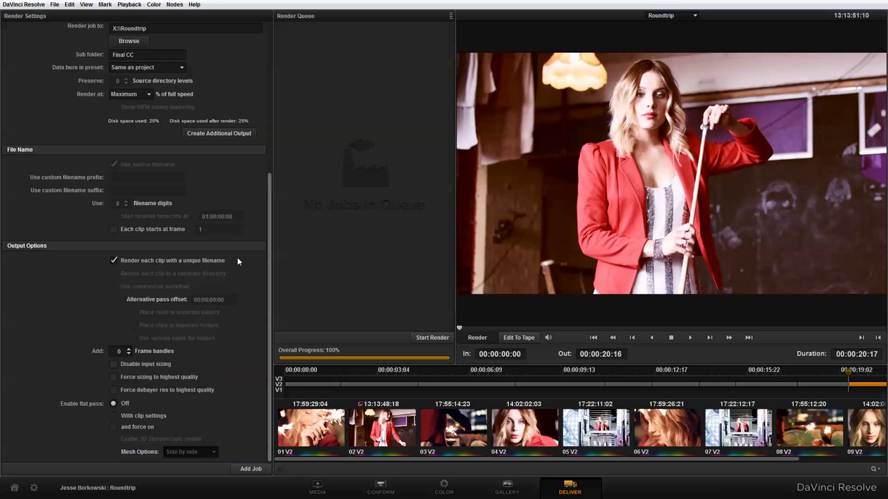
{"action": "left_click_drag", "start_coordinate": [270, 259], "coordinate": [269, 78]}
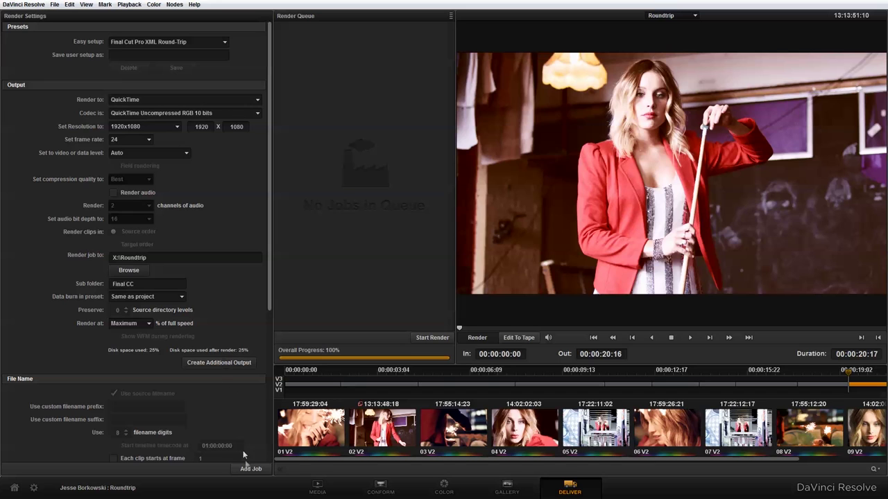
Queue and fully render the Roundtrip job to X:\Roundtrip, overwriting existing clips, then return to Conform.
{"action": "left_click", "coordinate": [250, 469]}
{"action": "left_click", "coordinate": [527, 286]}
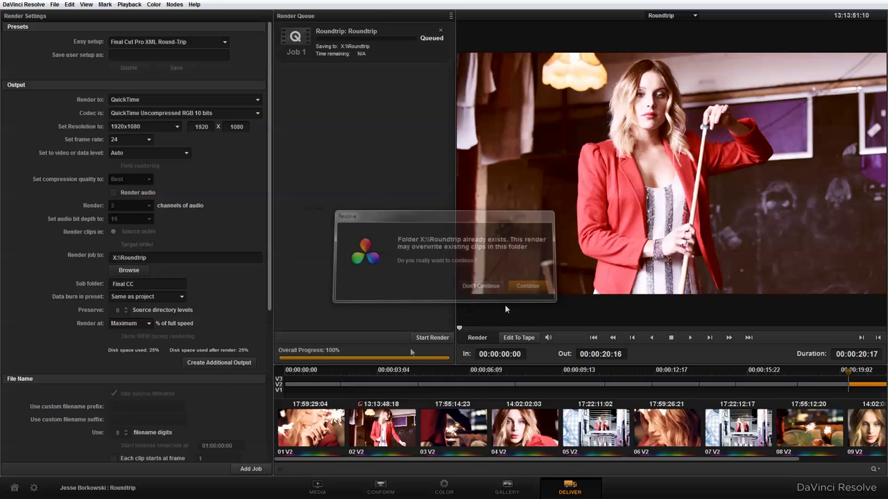
{"action": "left_click", "coordinate": [430, 338]}
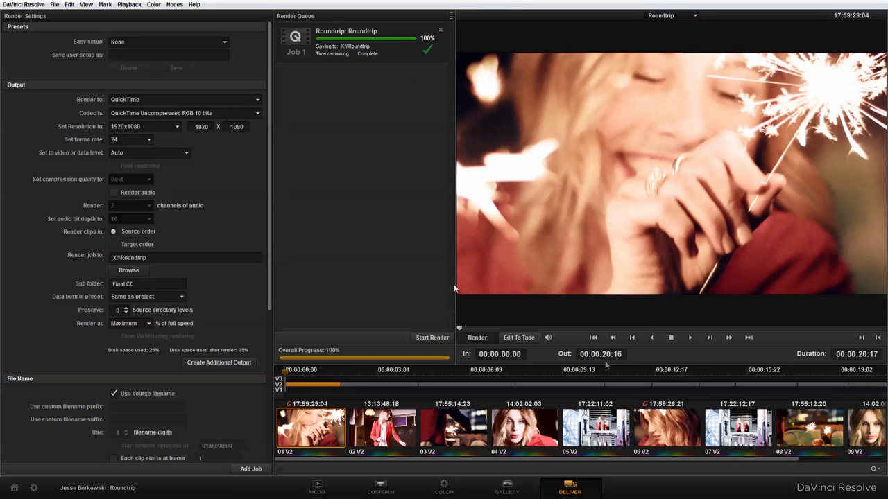
{"action": "left_click", "coordinate": [380, 489]}
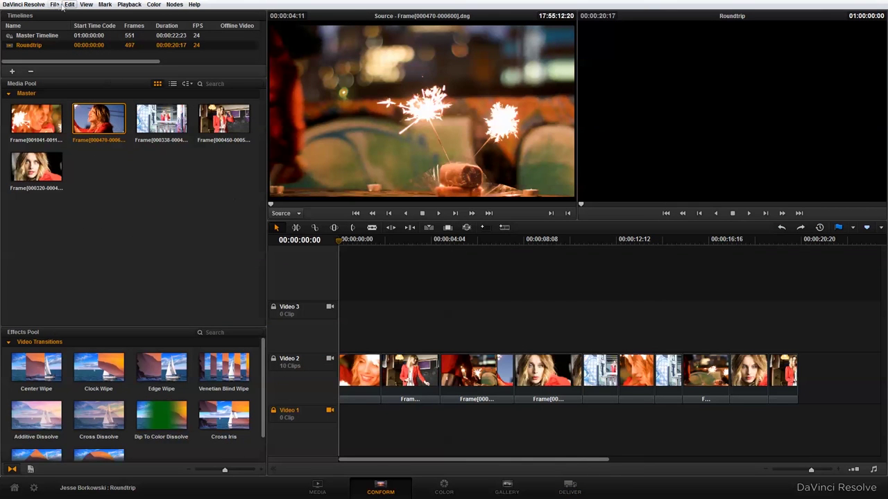
Start an XML export of the timeline and name the file 'Roundtrip From Resolve'.
{"action": "left_click", "coordinate": [56, 5]}
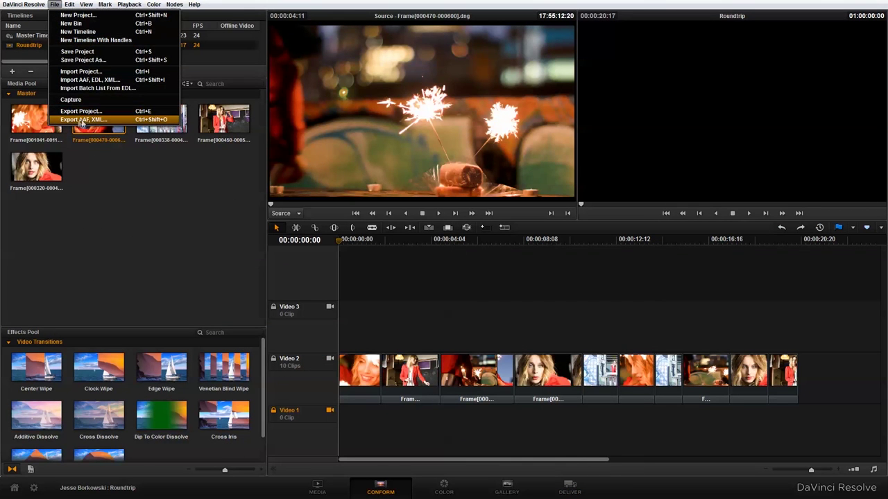
{"action": "left_click", "coordinate": [98, 119]}
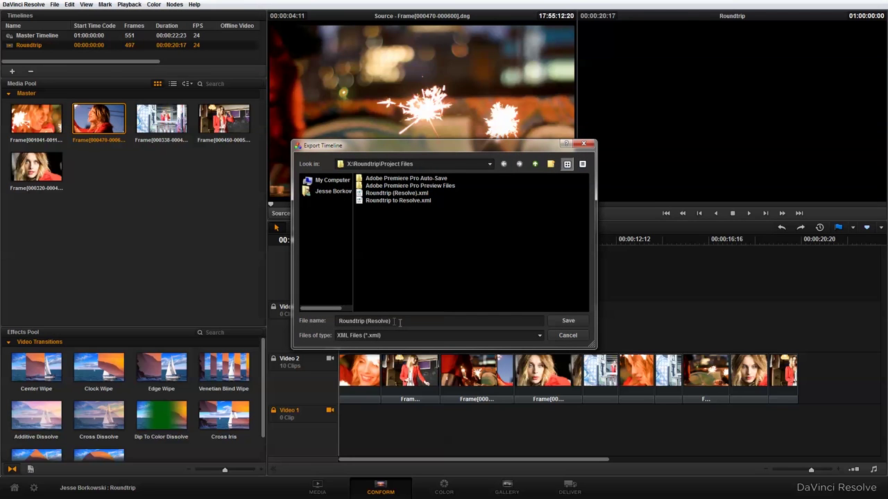
{"action": "left_click_drag", "start_coordinate": [396, 321], "coordinate": [366, 321]}
{"action": "type", "text": "F"}
{"action": "key", "text": "BackSpace"}
{"action": "type", "text": "Freo"}
{"action": "key", "text": "BackSpace"}
{"action": "key", "text": "BackSpace"}
{"action": "type", "text": "om Resolve"}
Save the XML into X:\Roundtrip\Final CC.
{"action": "left_click", "coordinate": [326, 180]}
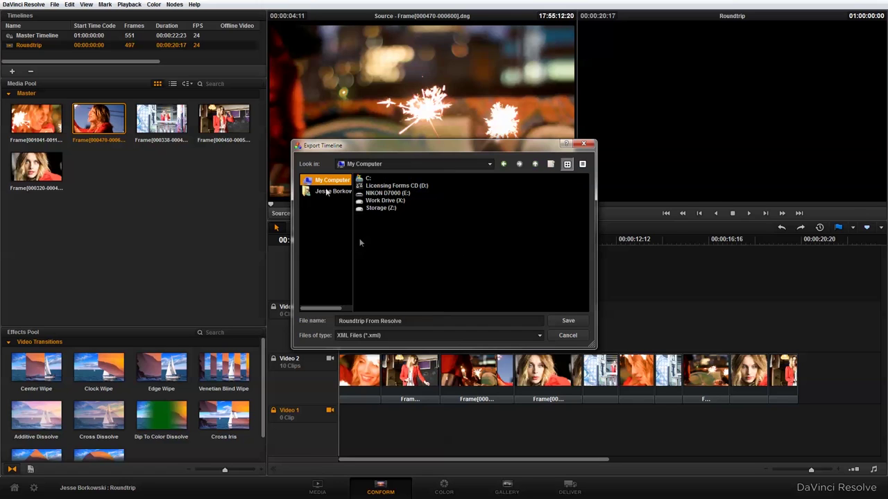
{"action": "double_click", "coordinate": [380, 200]}
{"action": "double_click", "coordinate": [380, 179]}
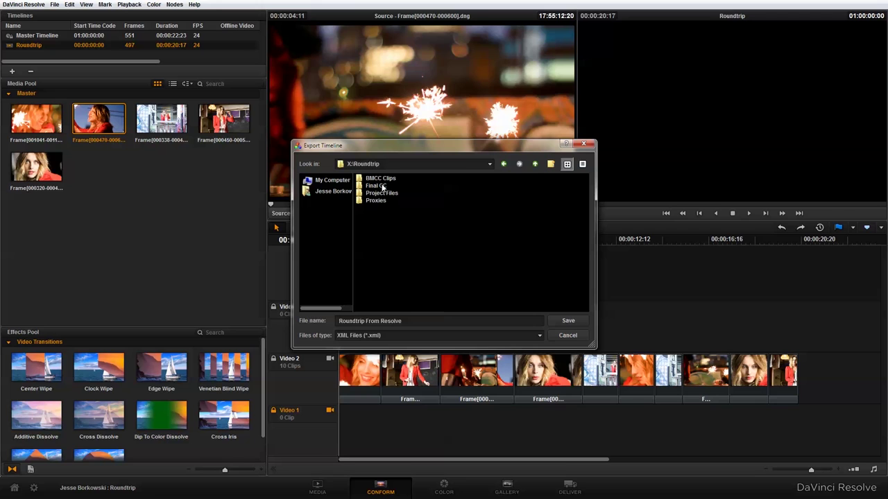
{"action": "double_click", "coordinate": [380, 186]}
{"action": "left_click", "coordinate": [569, 322]}
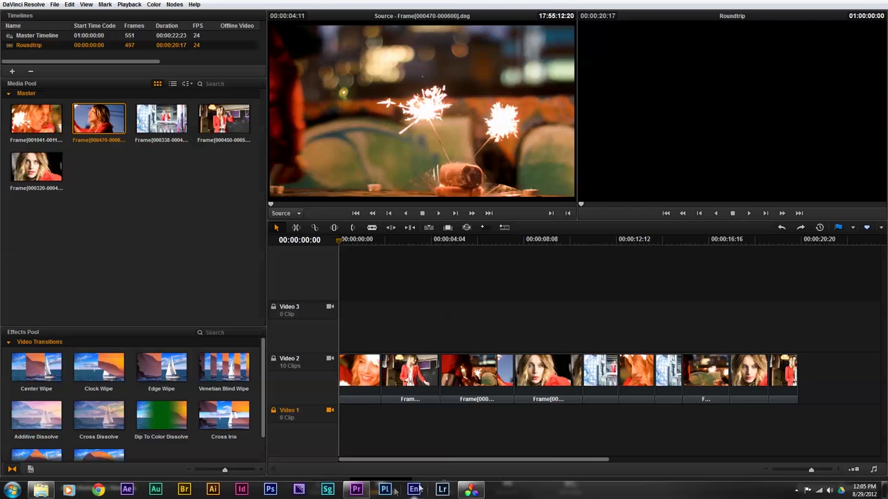
Switch to Premiere Pro and start an import from the Project panel.
{"action": "left_click", "coordinate": [355, 489]}
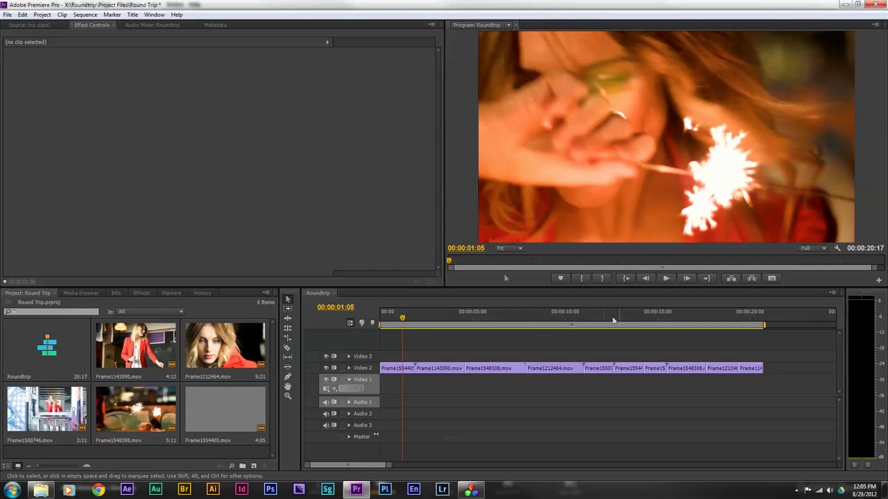
{"action": "right_click", "coordinate": [200, 457]}
{"action": "mouse_move", "coordinate": [236, 409]}
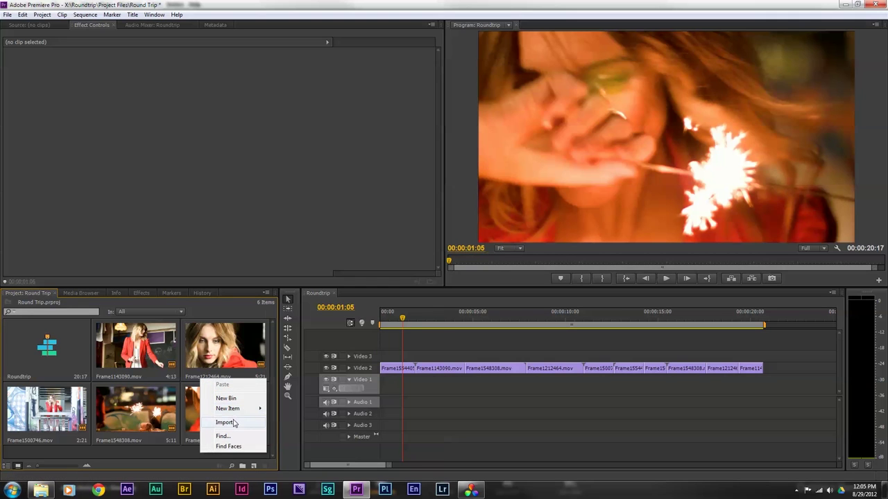
{"action": "left_click", "coordinate": [225, 423]}
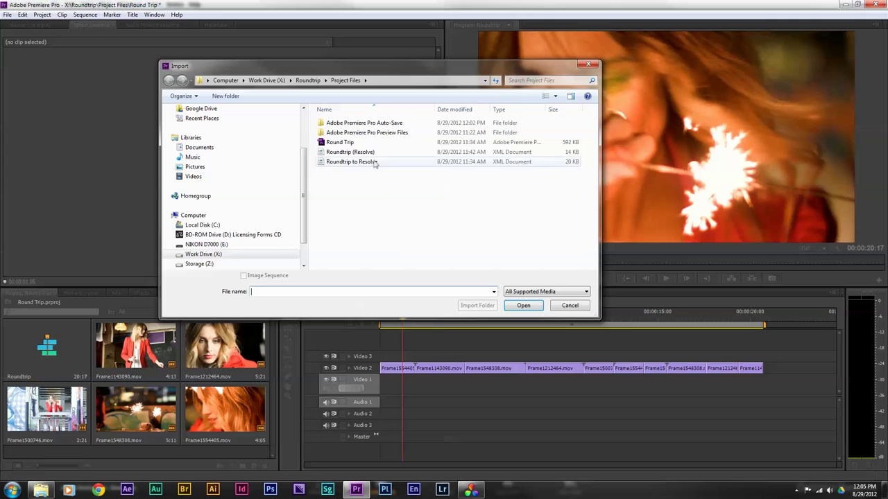
Import Roundtrip From Resolve from X:\Roundtrip\Final CC and relink the missing V2-0001_Frame1554460 clip.
{"action": "left_click", "coordinate": [213, 255]}
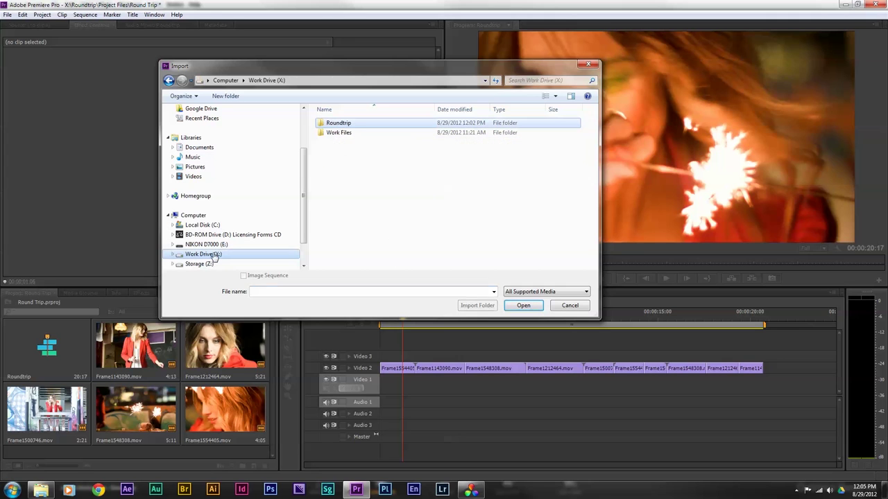
{"action": "double_click", "coordinate": [341, 123]}
{"action": "double_click", "coordinate": [339, 133]}
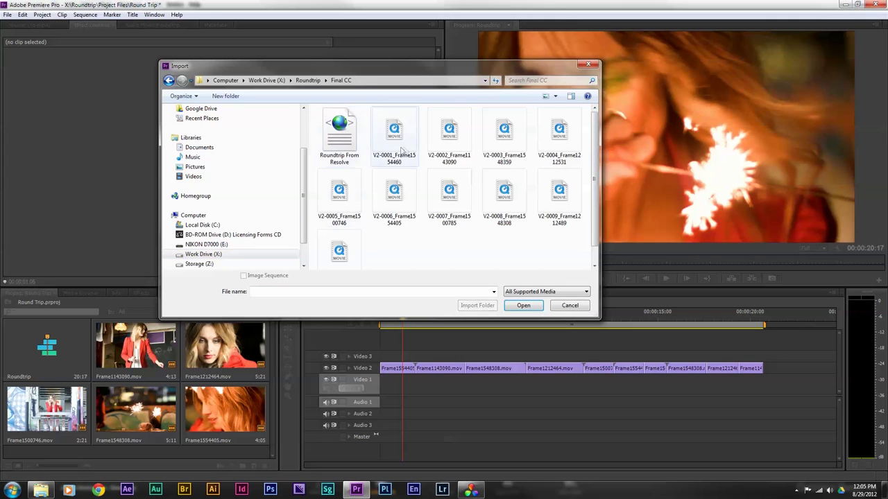
{"action": "left_click", "coordinate": [346, 143]}
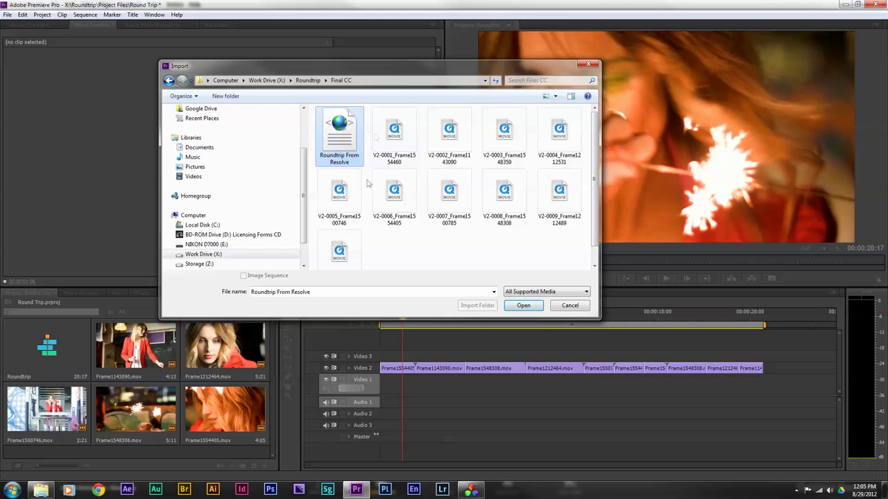
{"action": "left_click", "coordinate": [523, 307]}
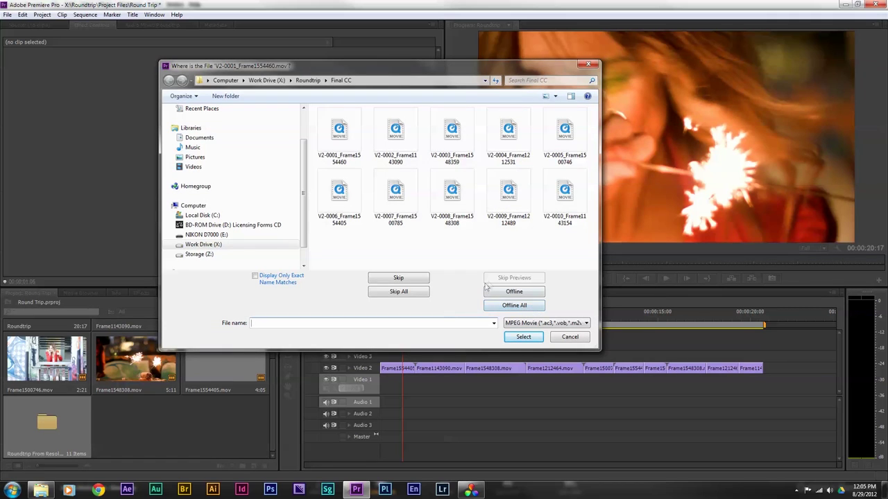
{"action": "left_click", "coordinate": [347, 139]}
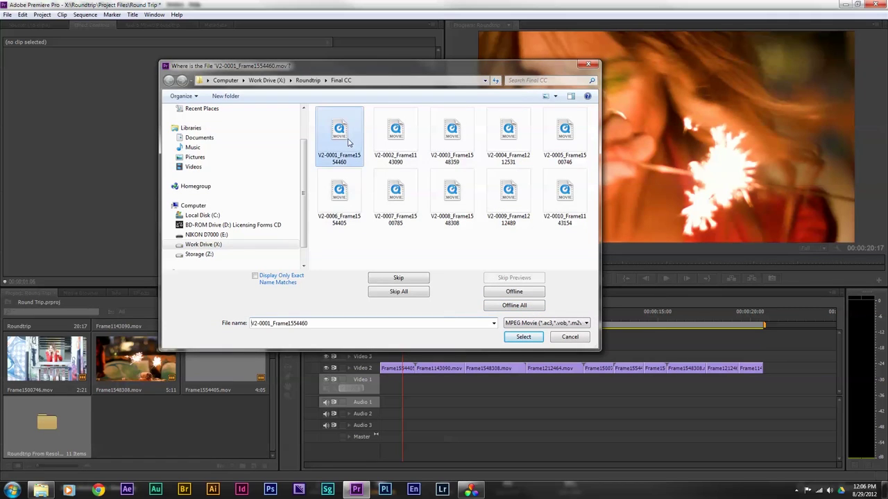
{"action": "left_click", "coordinate": [522, 337]}
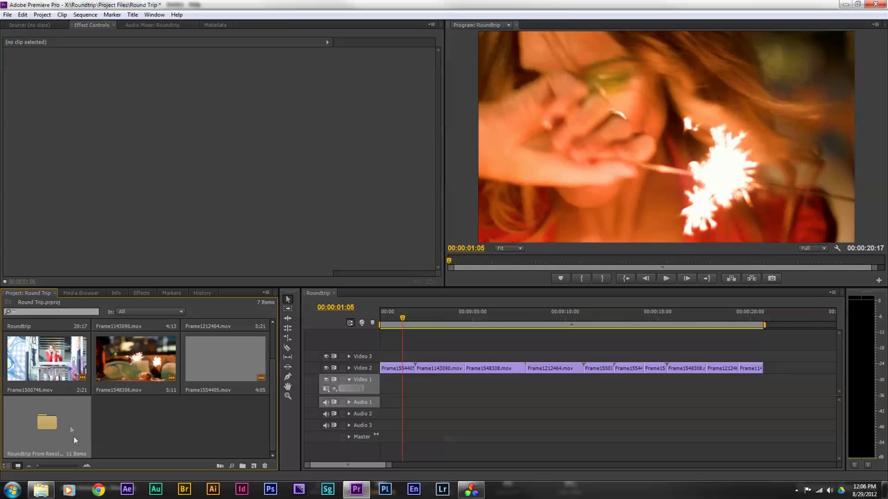
Open the Roundtrip From Resolve bin and load the Roundtrip (Resolve) sequence into the timeline.
{"action": "double_click", "coordinate": [47, 420]}
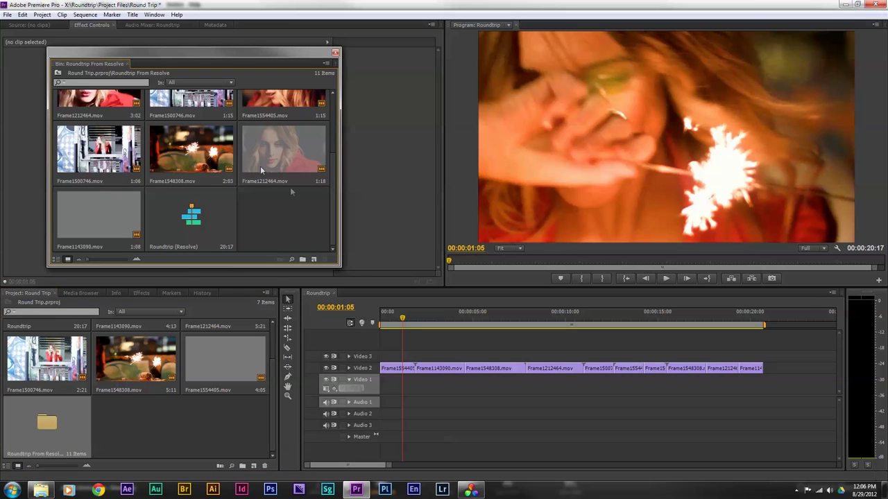
{"action": "left_click_drag", "start_coordinate": [339, 264], "coordinate": [346, 293]}
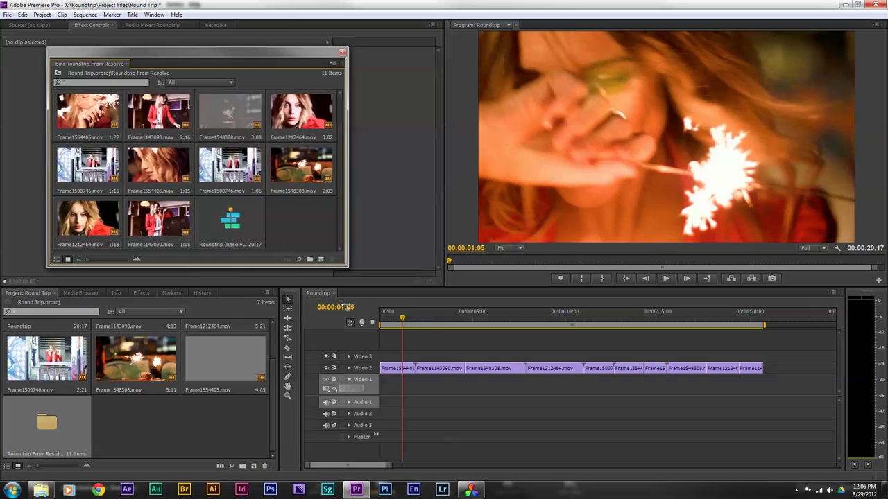
{"action": "left_click", "coordinate": [229, 240]}
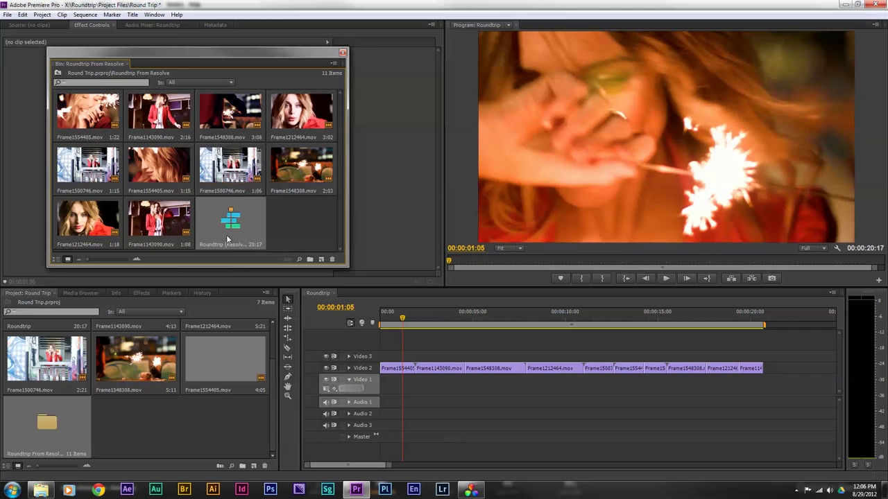
{"action": "double_click", "coordinate": [241, 221]}
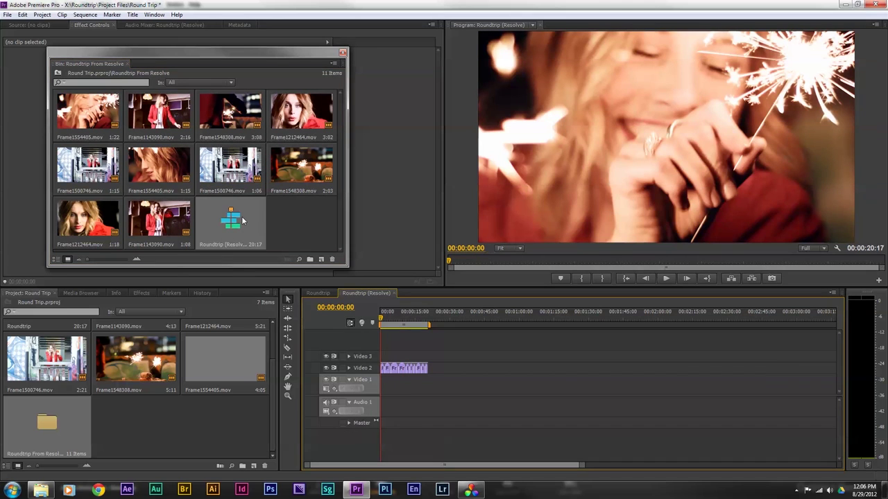
Check the graded shots at 00:00:07:00 and 00:00:14:10, then play from the start, stopping at 00:00:18:00.
{"action": "left_click", "coordinate": [396, 316]}
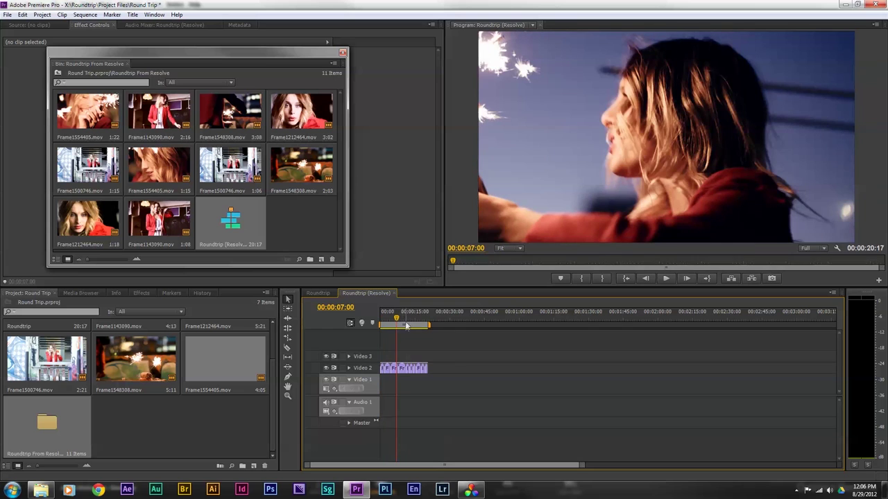
{"action": "left_click", "coordinate": [413, 316]}
{"action": "left_click_drag", "start_coordinate": [398, 317], "coordinate": [369, 300]}
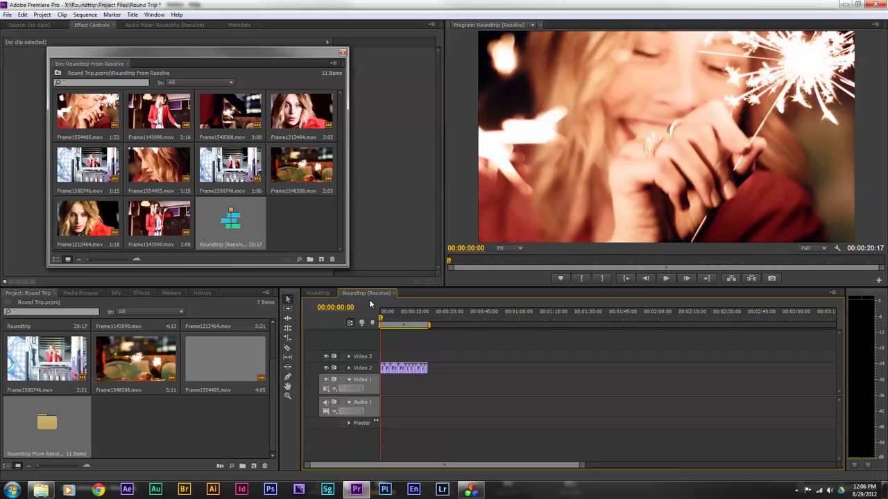
{"action": "key", "text": "space"}
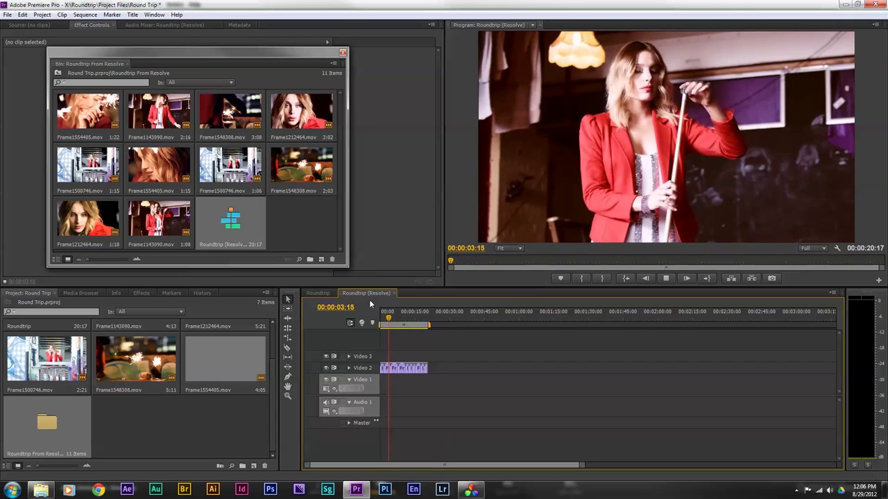
{"action": "left_click", "coordinate": [421, 312]}
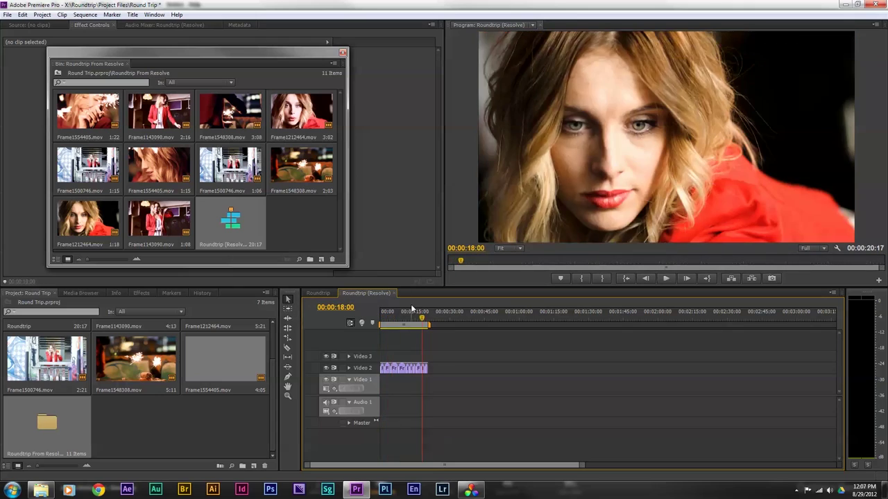